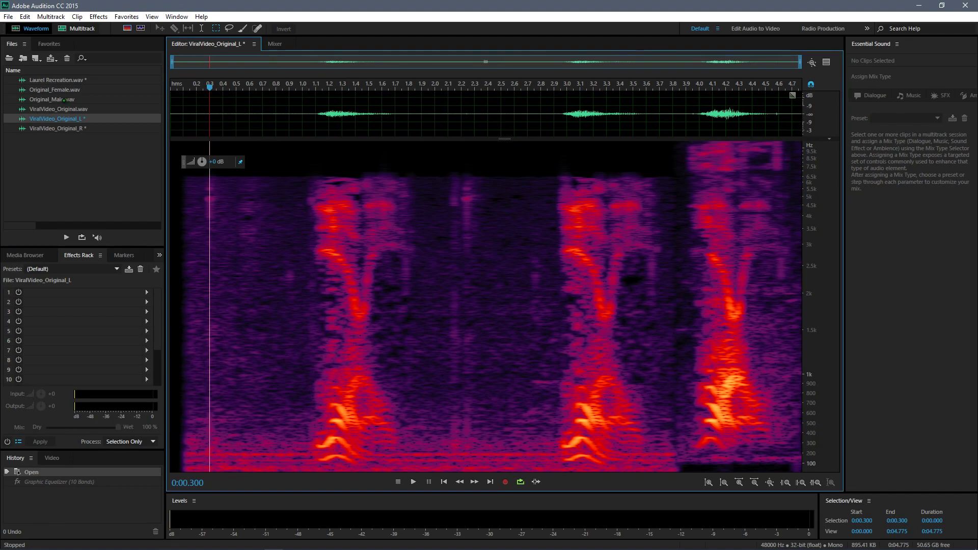
Play Original_Female.wav, then play Original_Male.wav to compare the two originals.
double_click(64, 100)
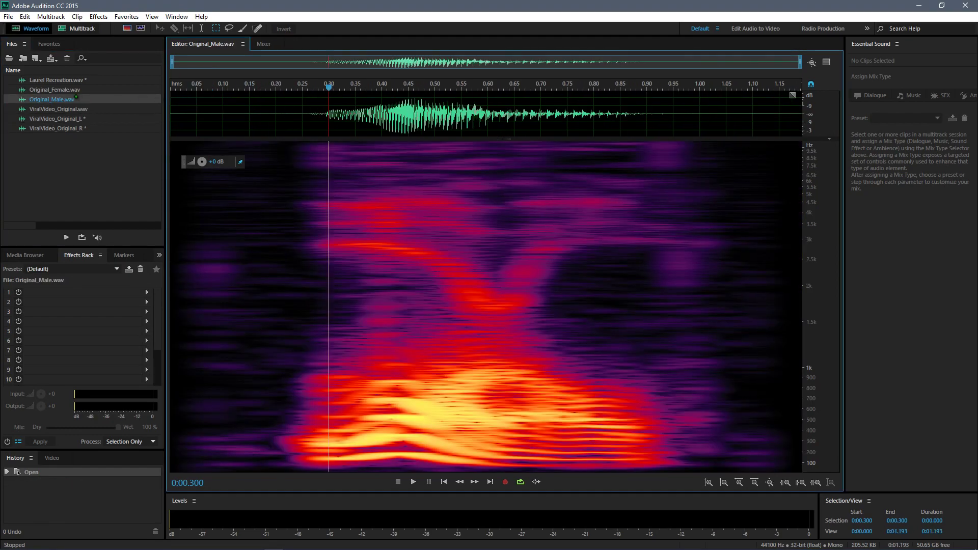
double_click(71, 90)
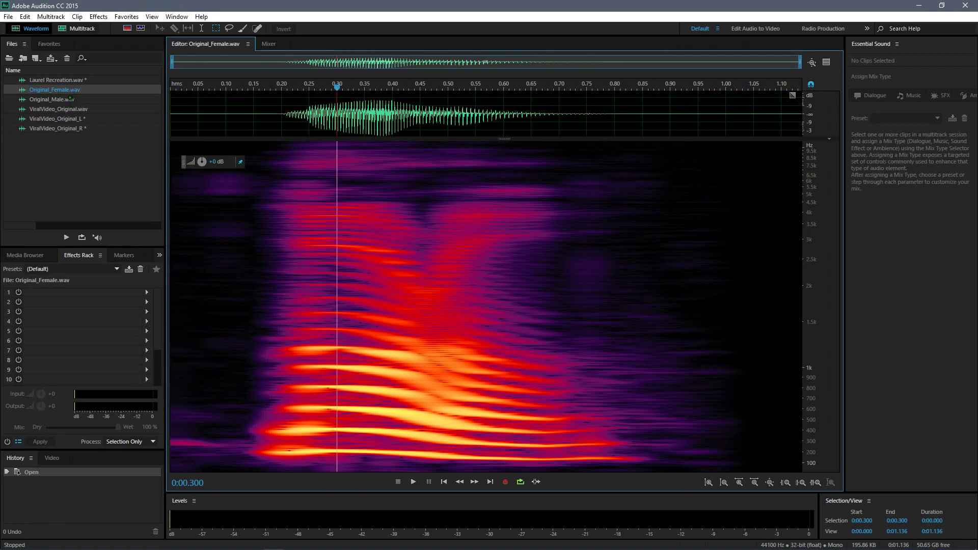
key("space")
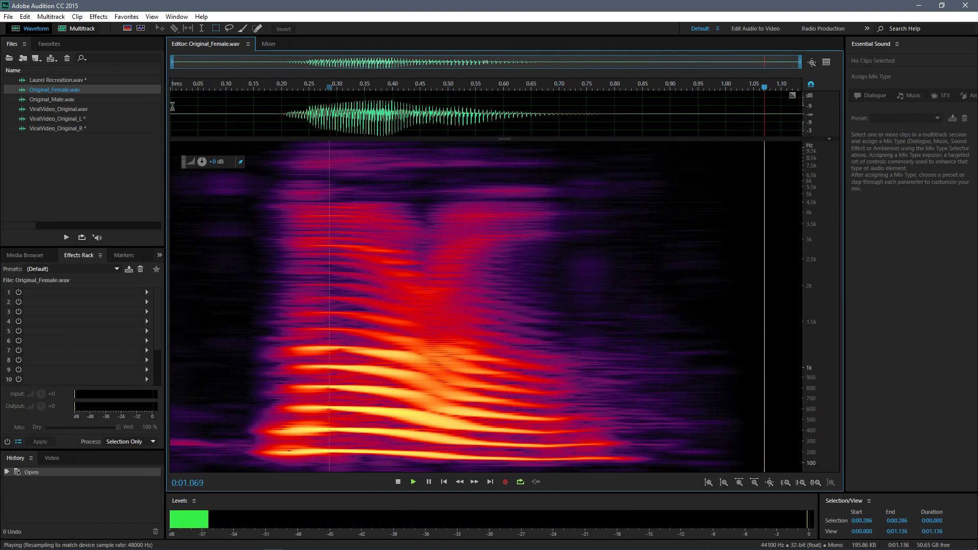
key("space")
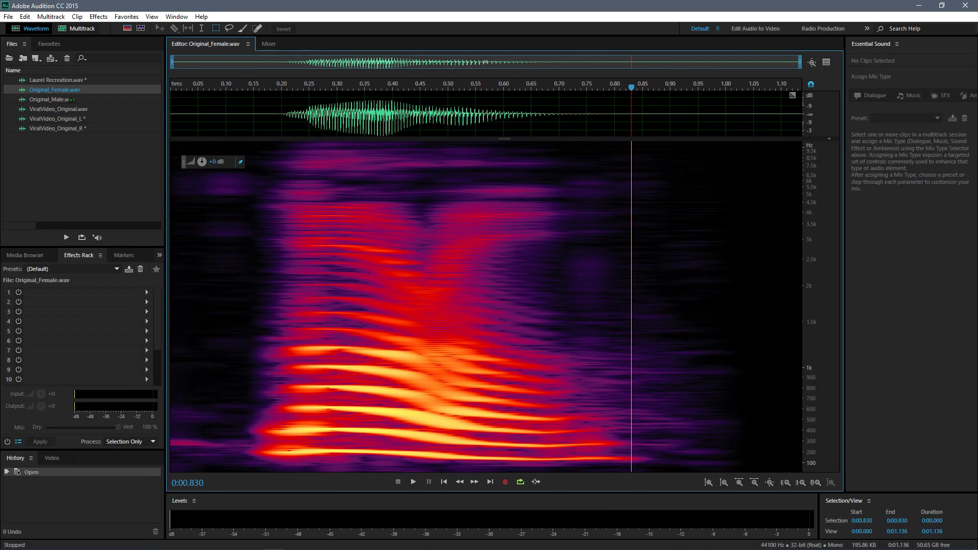
left_click(51, 100)
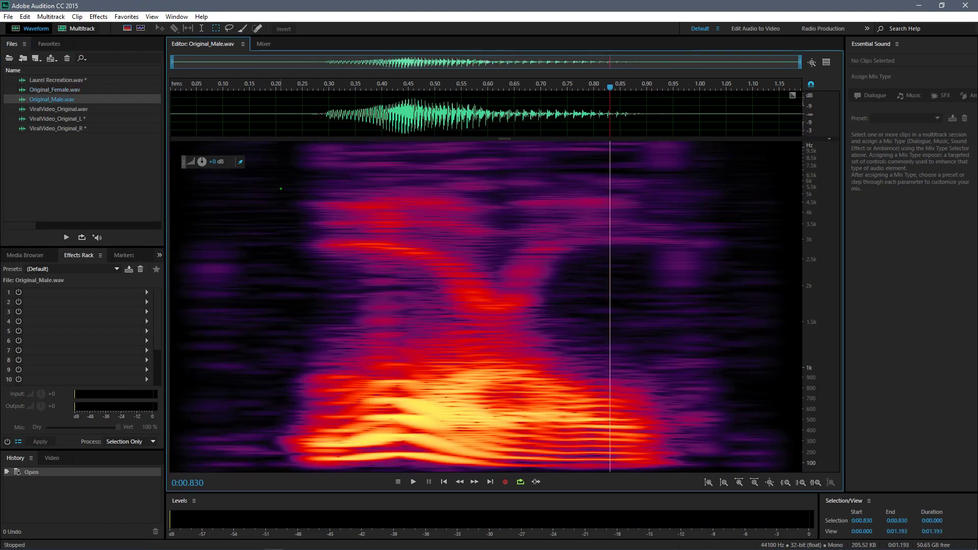
key("space")
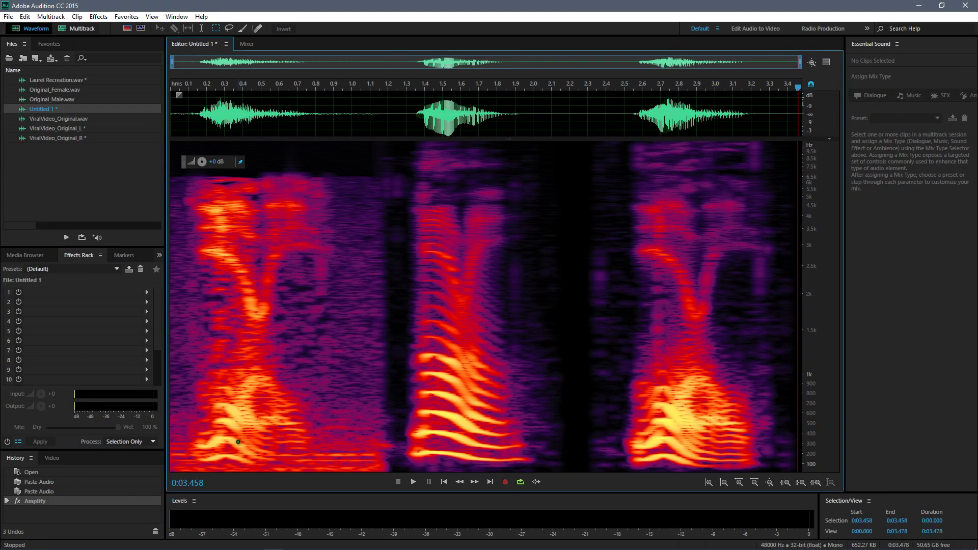
Play the three recordings in Untitled 1 one by one, then mark 1.300 s.
key("space")
key("space")
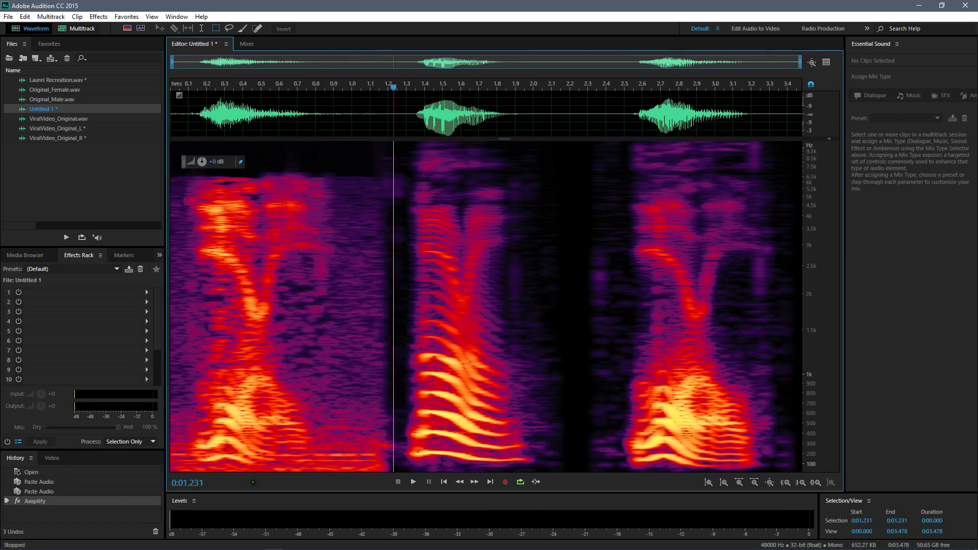
key("space")
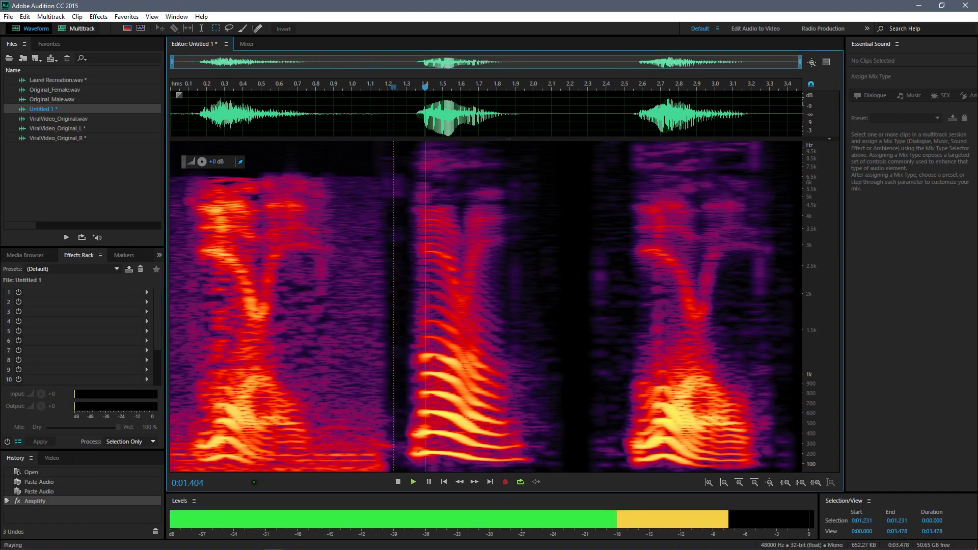
key("space")
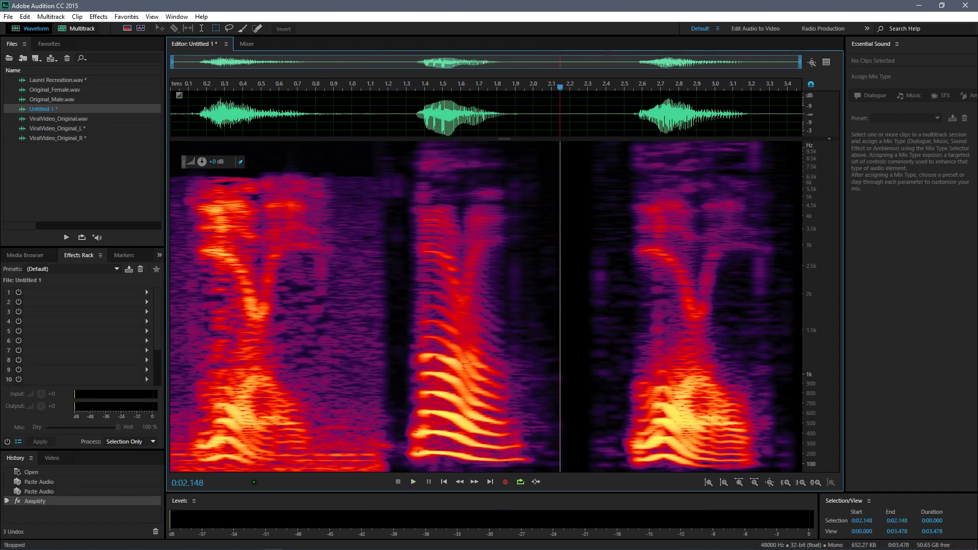
key("space")
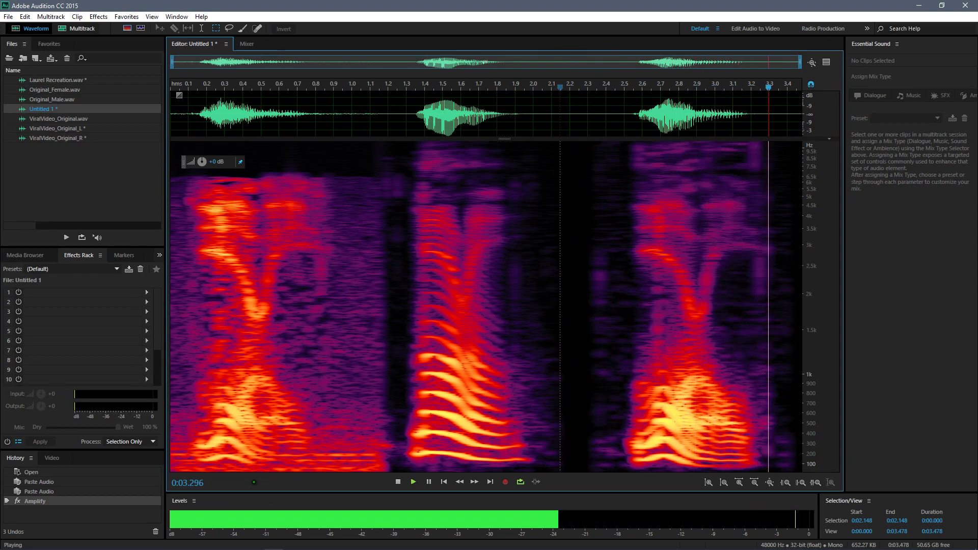
key("space")
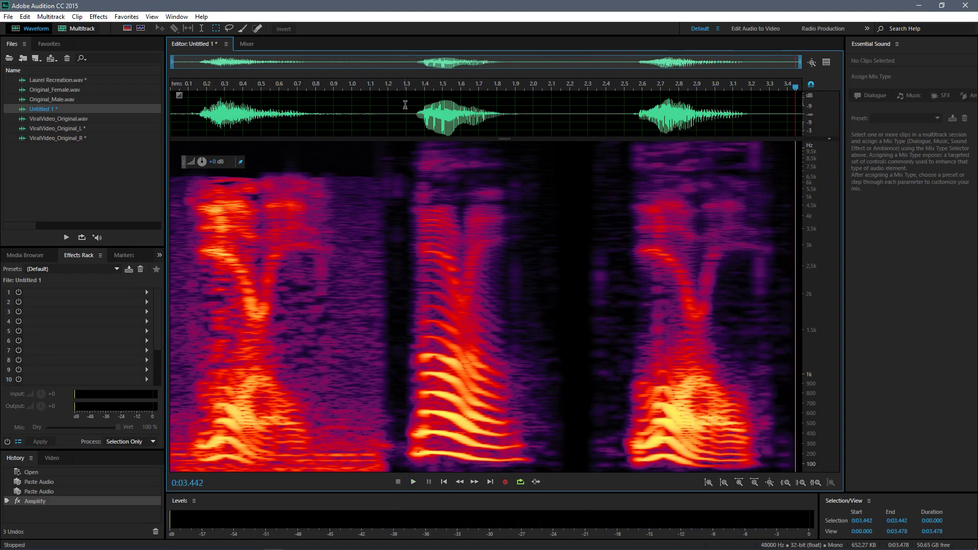
left_click(405, 104)
Cut the first recording (0–1.300 s) and paste it in at 0.938 s.
left_click_drag(405, 104, 87, 87)
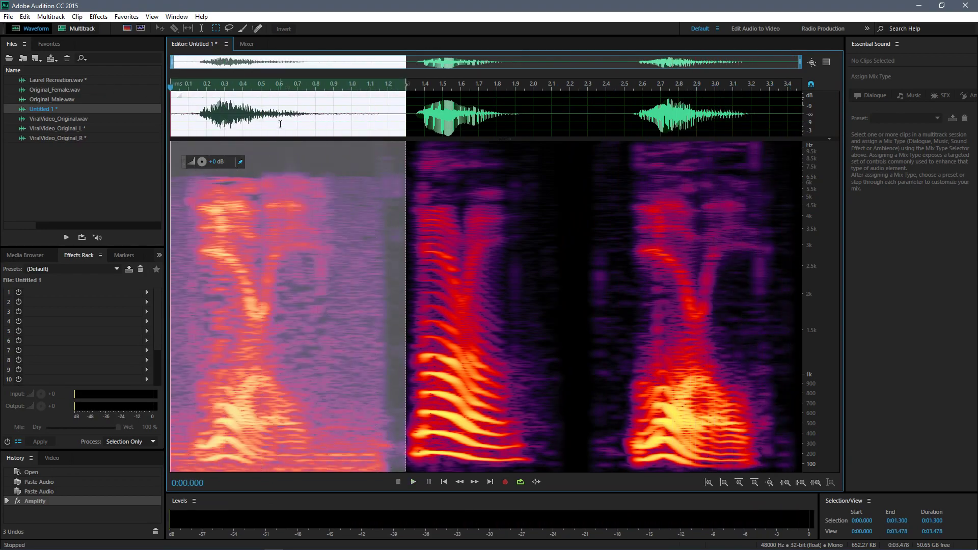
key("ctrl+x")
left_click(442, 295)
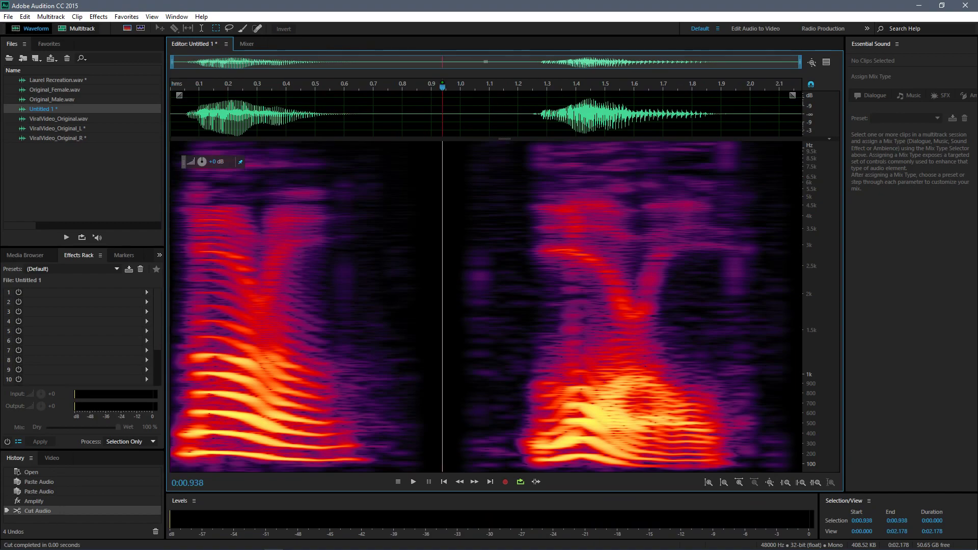
key("ctrl+v")
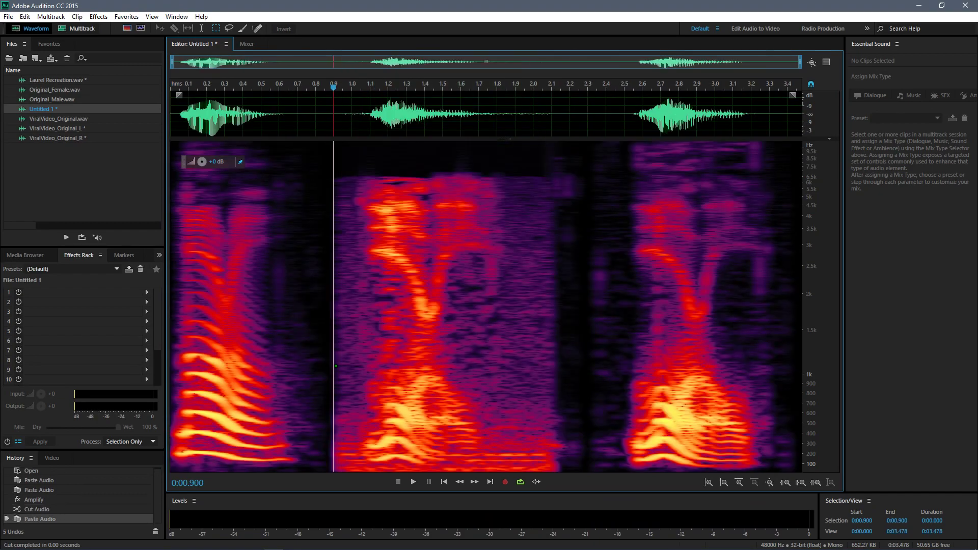
left_click(334, 382)
Select and play the moved middle recording, stopping at 2.474 s.
left_click_drag(334, 122, 581, 118)
key("space")
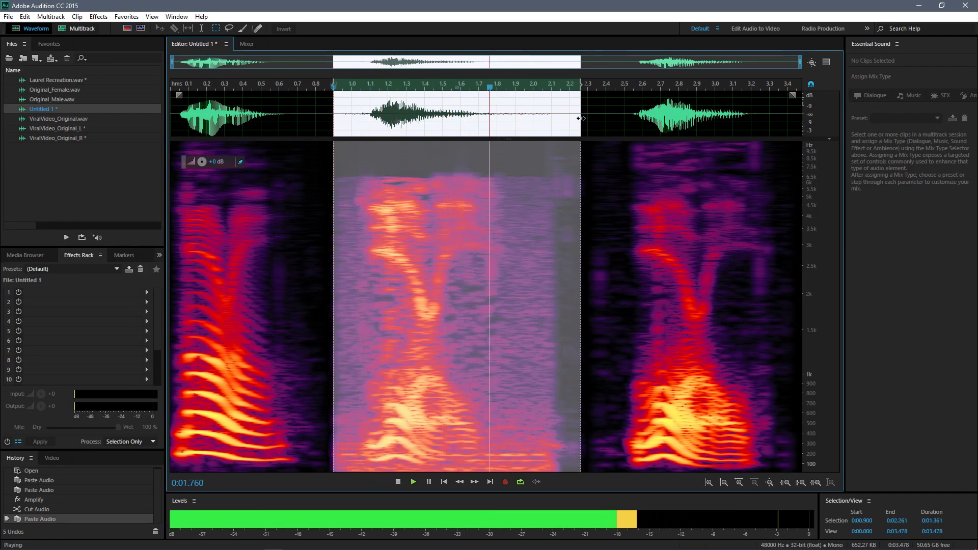
left_click(620, 113)
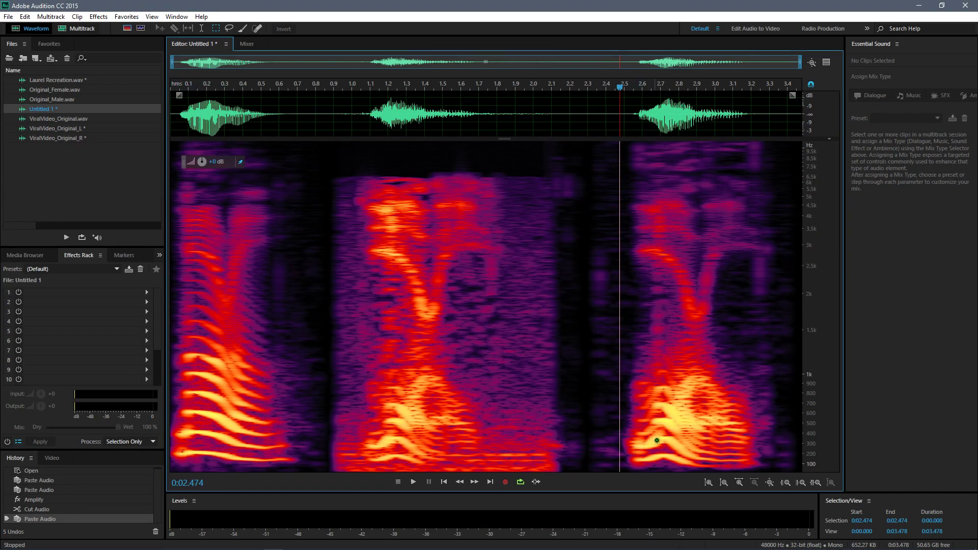
Select 0.900 s to the file end, then play from 0.855 s onward.
key("space")
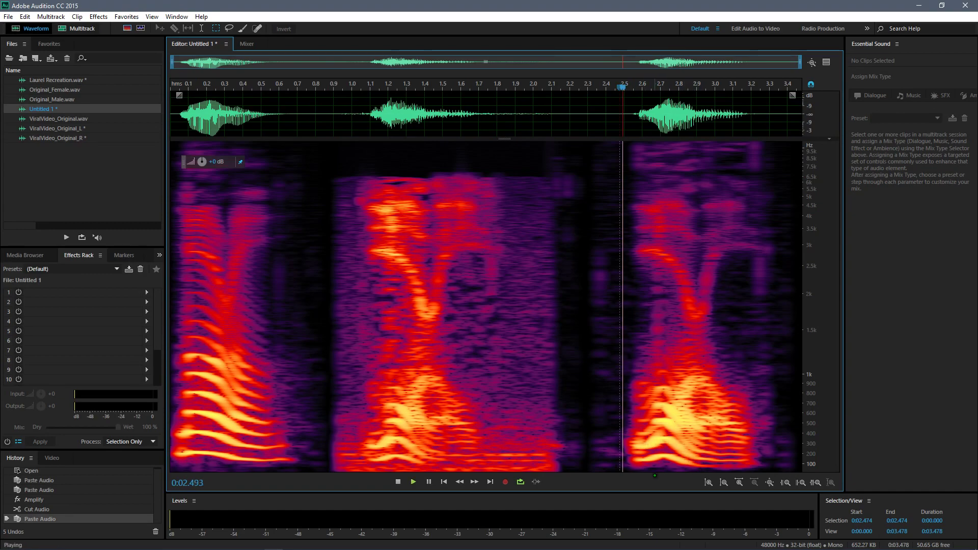
left_click(344, 107)
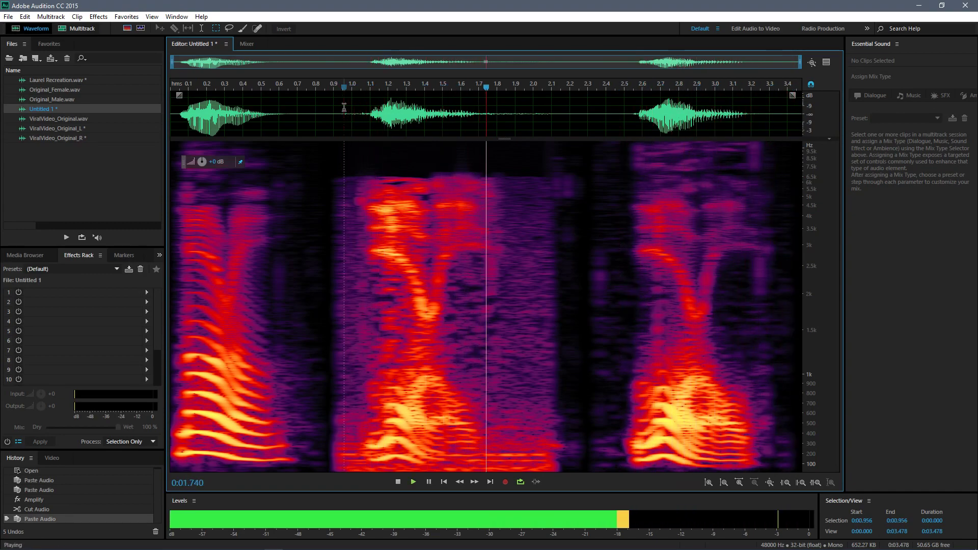
key("space")
left_click(344, 107)
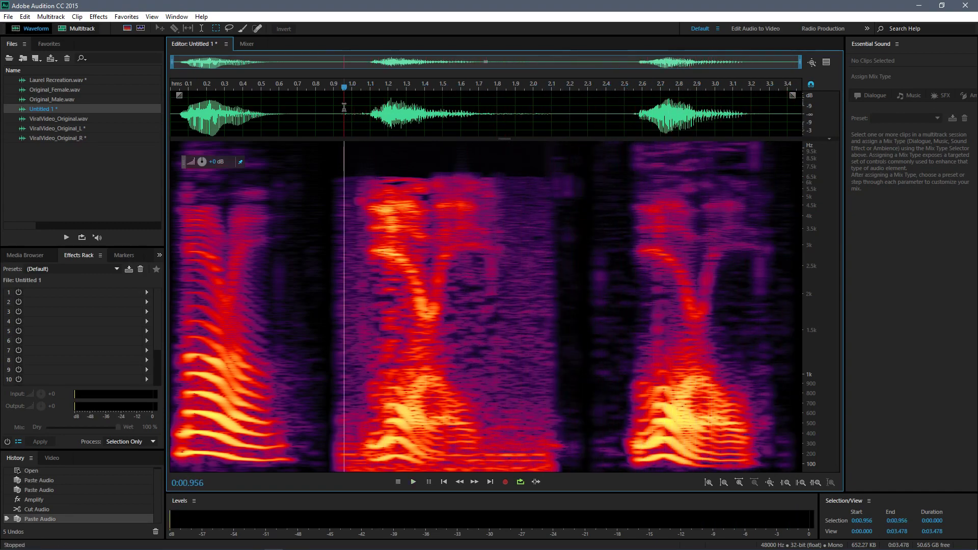
left_click_drag(334, 108, 803, 214)
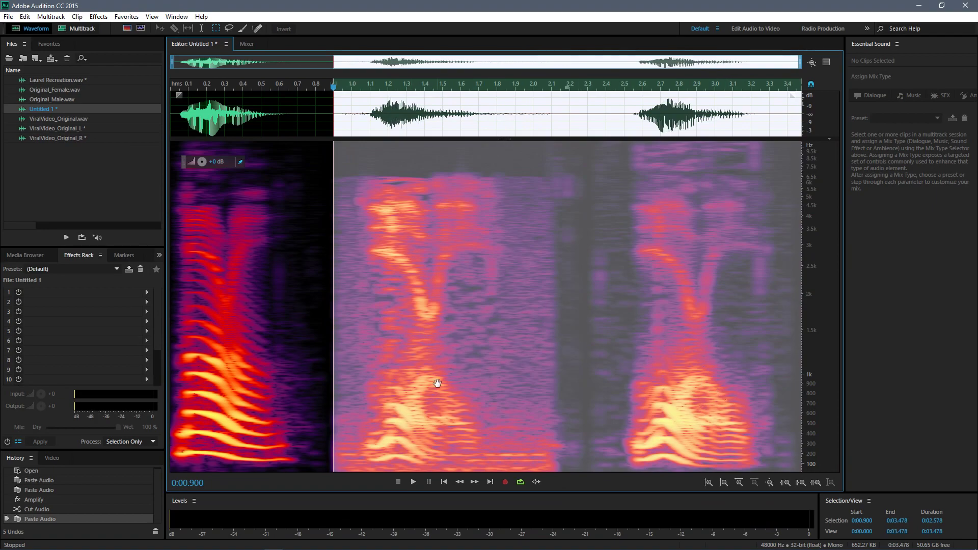
left_click(326, 99)
key("space")
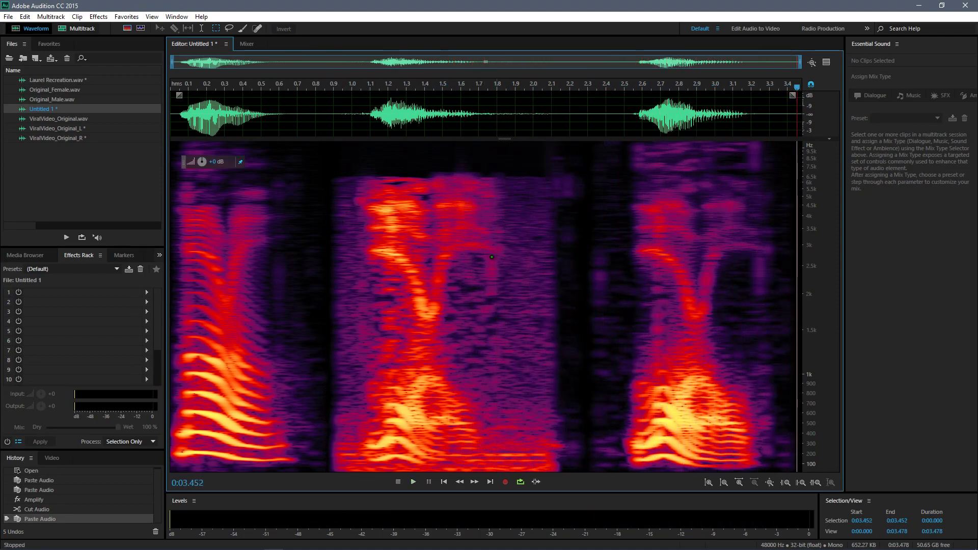
Delete the 0:00.000–0:00.900 section of Untitled 1.
left_click_drag(333, 107, 67, 109)
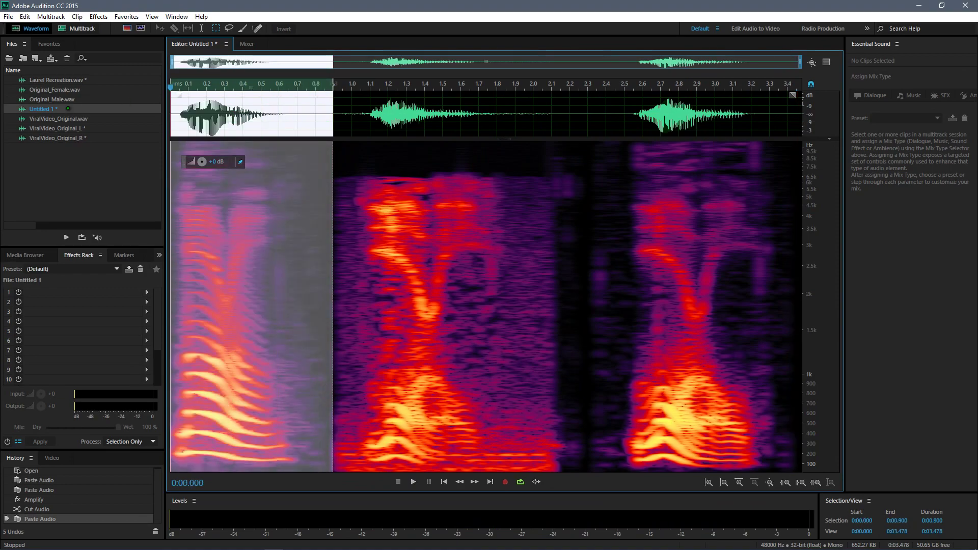
key("Delete")
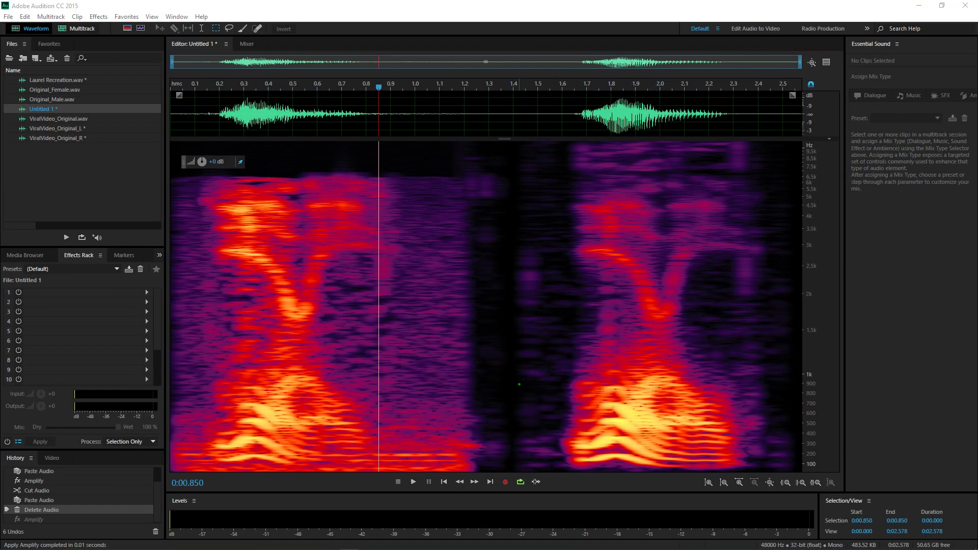
Try time and spectral selections over low and upper bands of both words.
left_click_drag(513, 115, 848, 108)
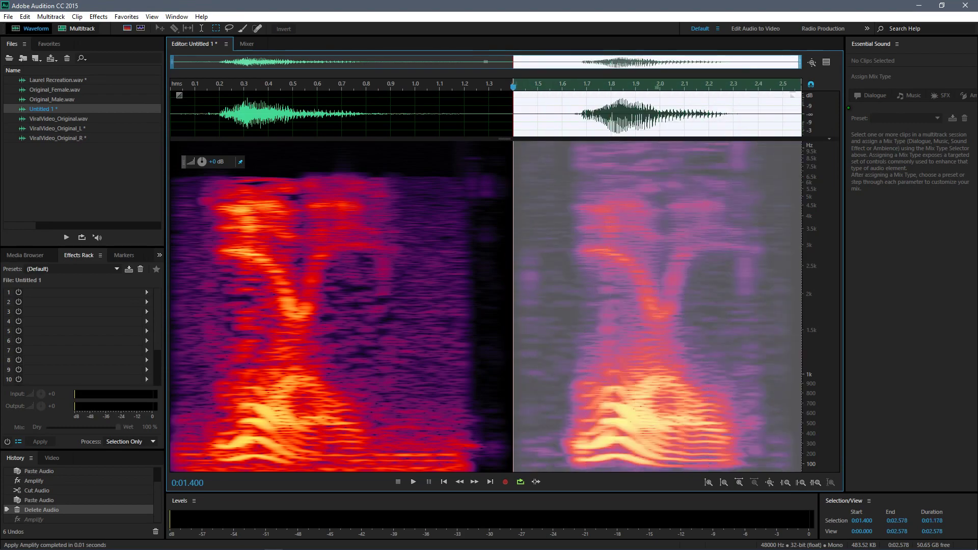
key("ctrl+shift+a")
left_click_drag(570, 359, 744, 472)
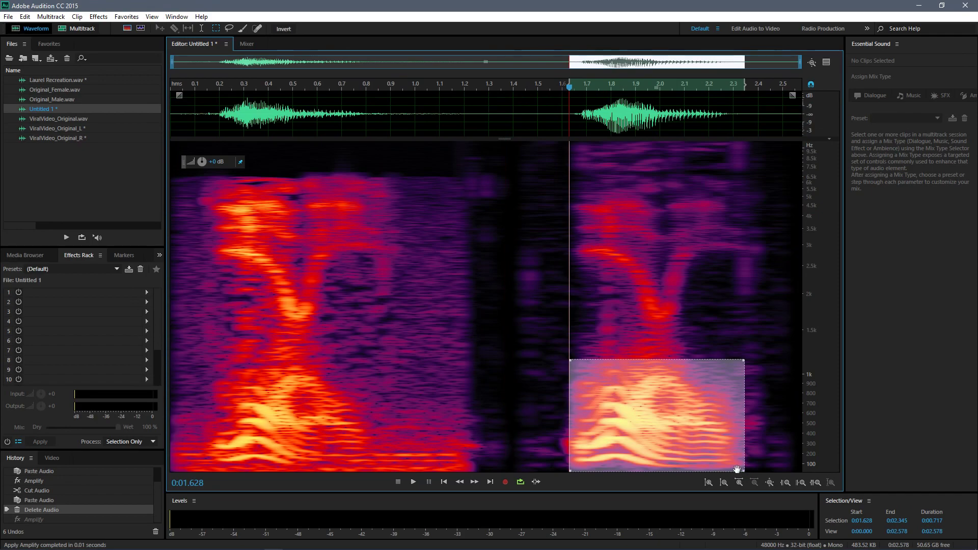
key("ctrl+shift+a")
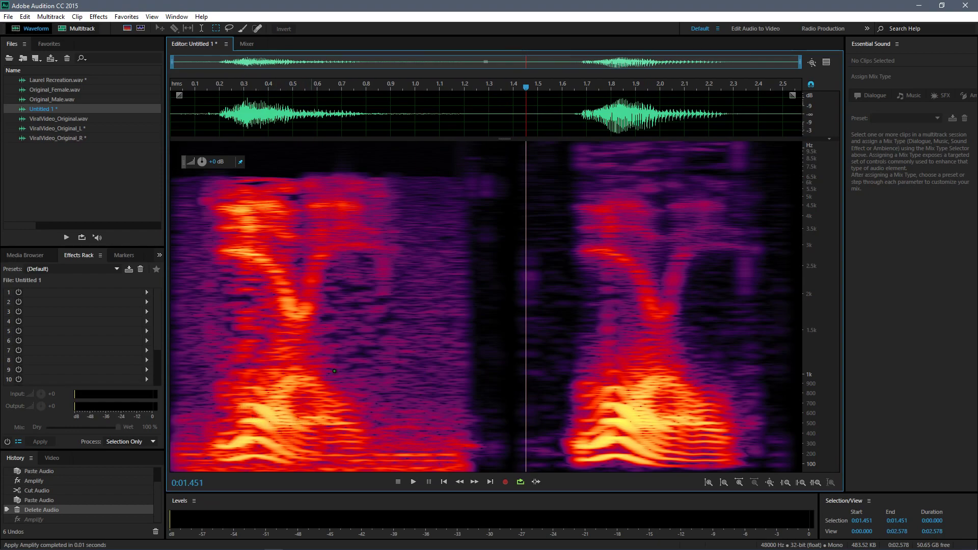
left_click_drag(200, 344, 463, 160)
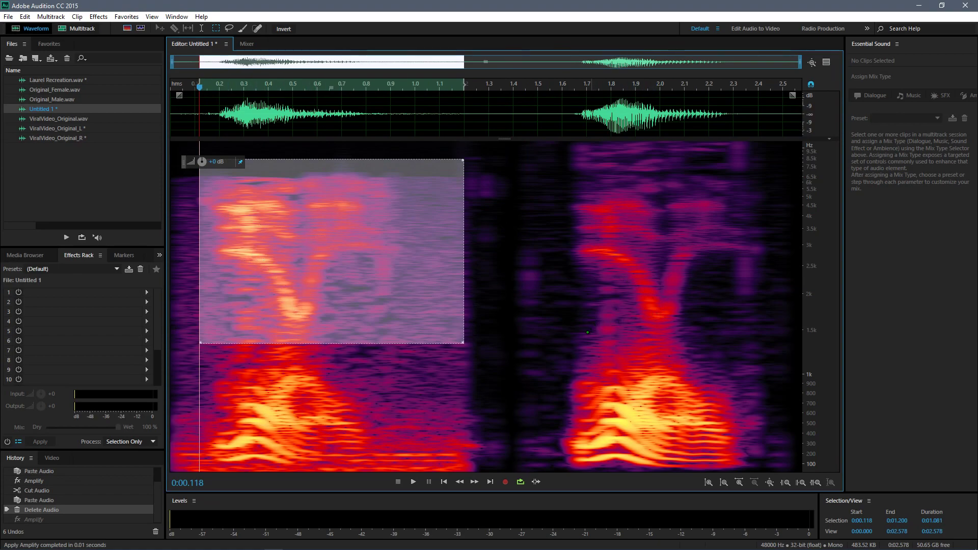
left_click_drag(587, 332, 548, 162)
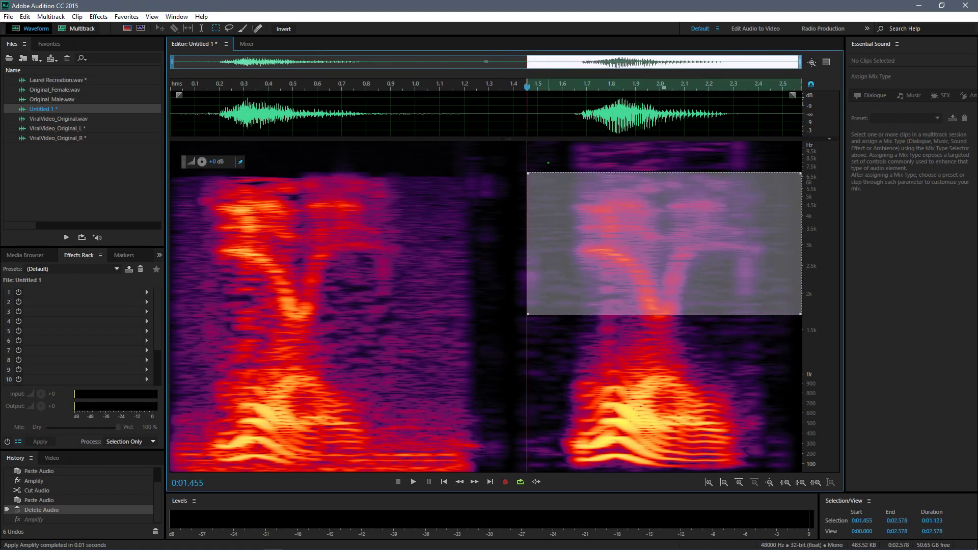
left_click(493, 302)
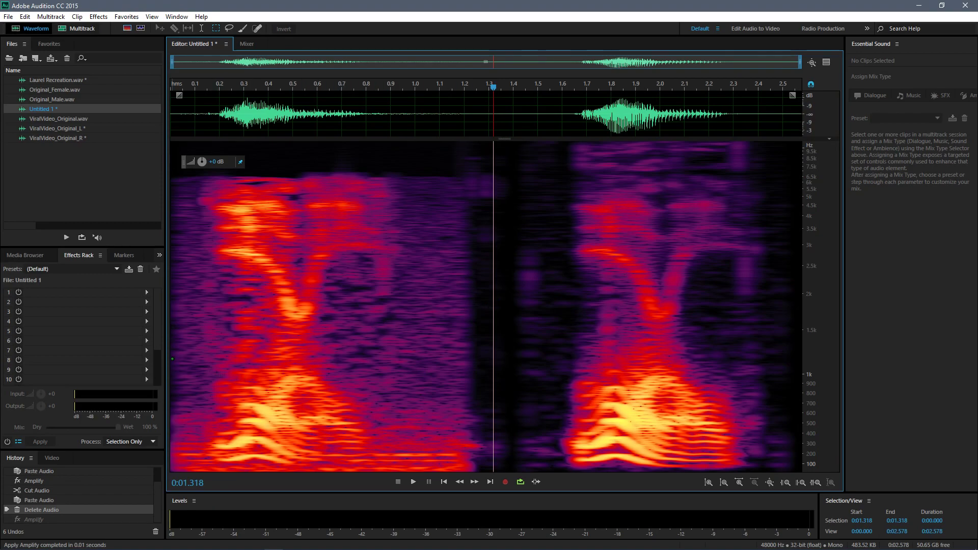
Loop-play only the first word's mid and upper frequencies, then clear the band selection.
left_click_drag(172, 358, 507, 471)
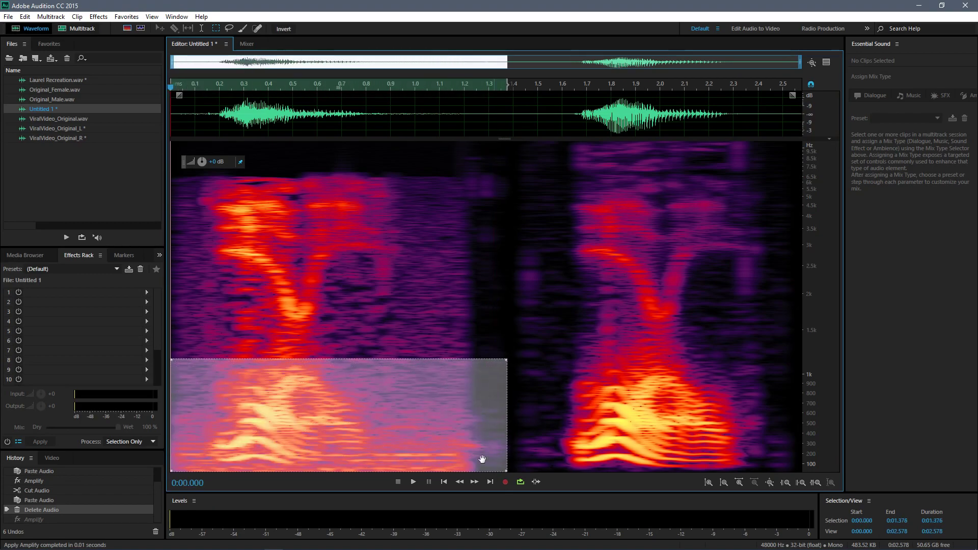
left_click_drag(493, 346, 170, 159)
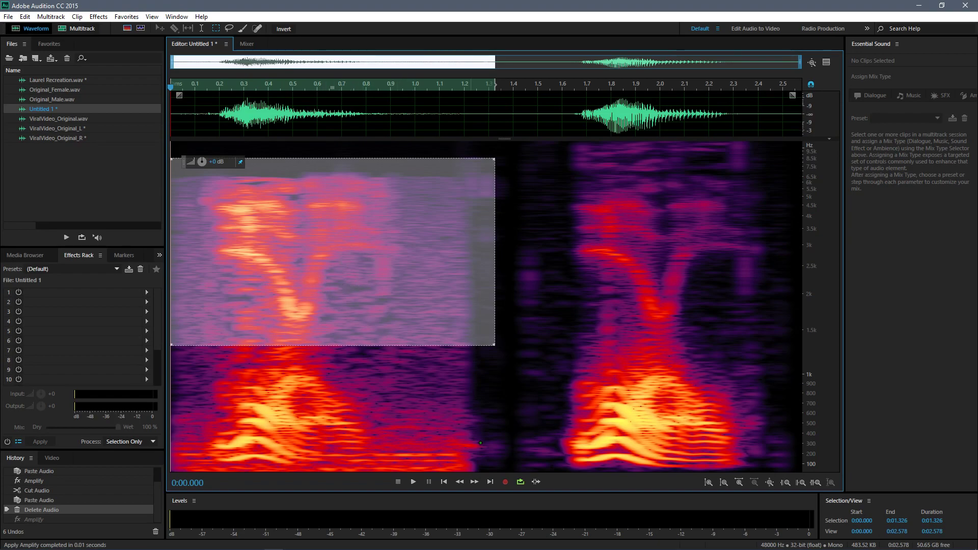
left_click(414, 481)
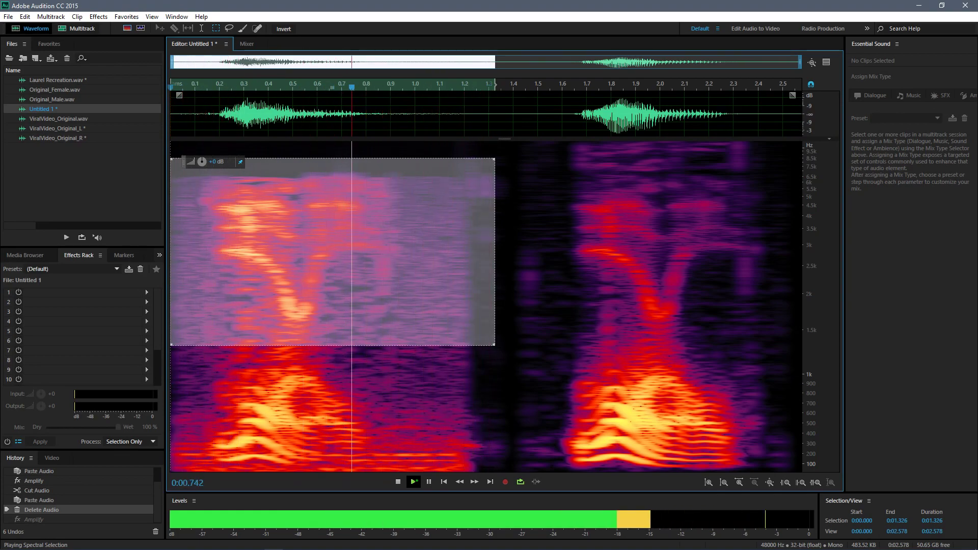
key("space")
left_click(537, 175)
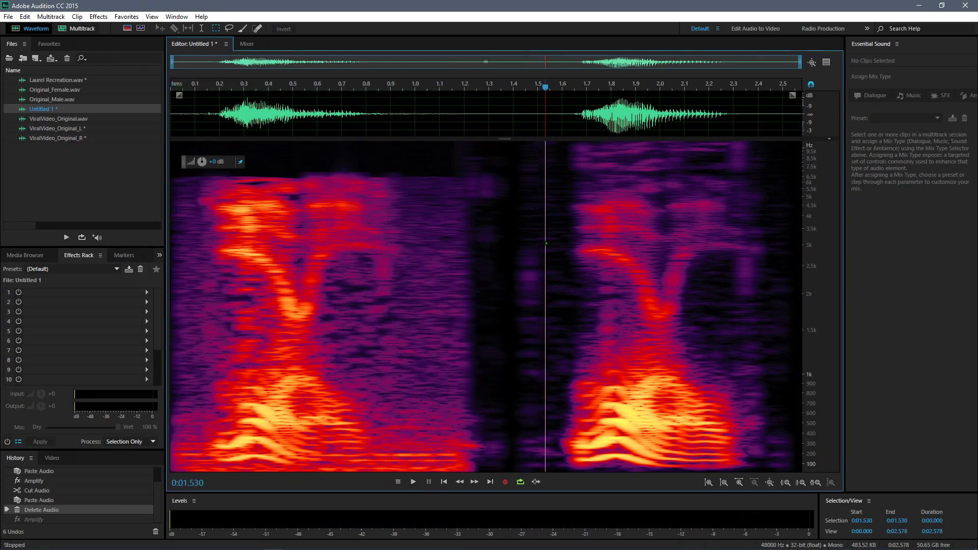
Play the second word's upper band, then boost its 1.4–5.5 kHz band about 4.5 dB.
left_click_drag(538, 174, 801, 340)
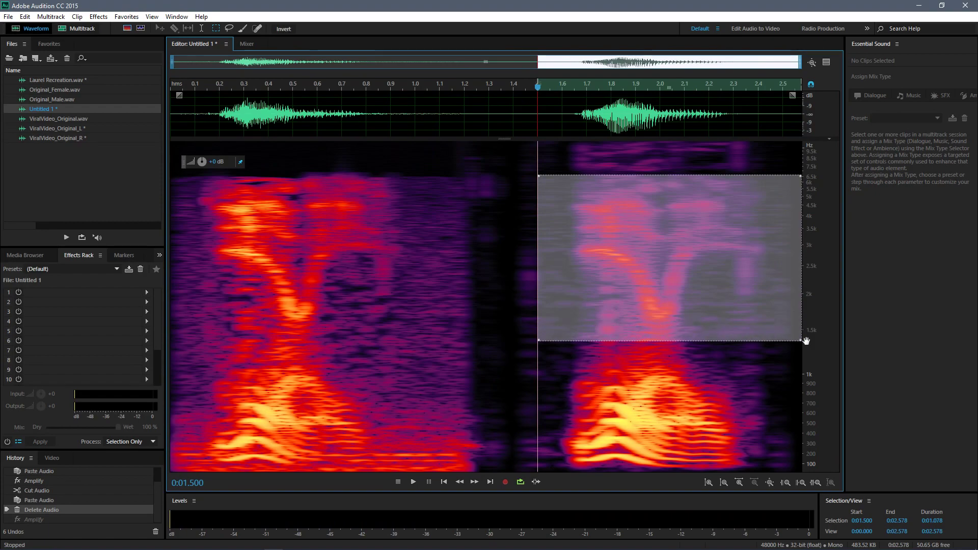
key("space")
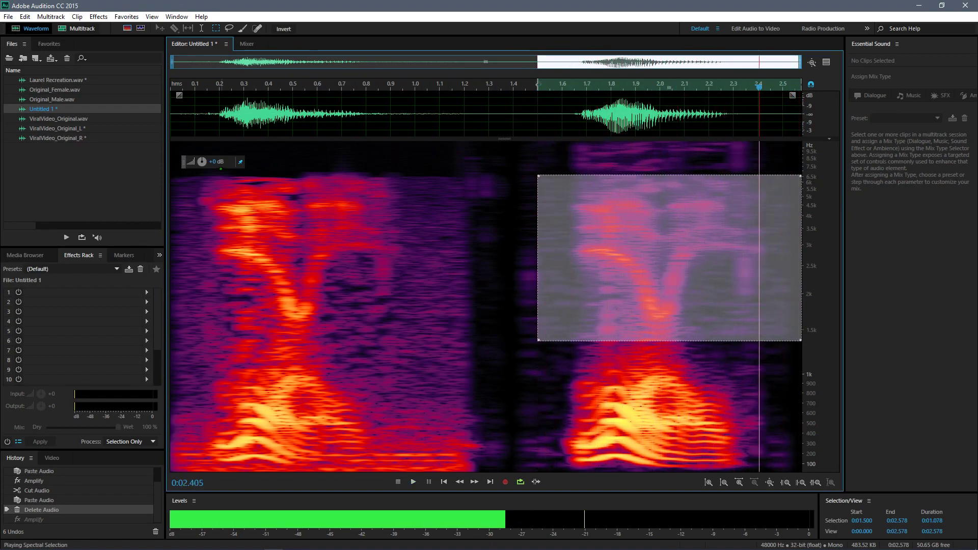
key("space")
left_click(519, 186)
left_click_drag(519, 186, 827, 336)
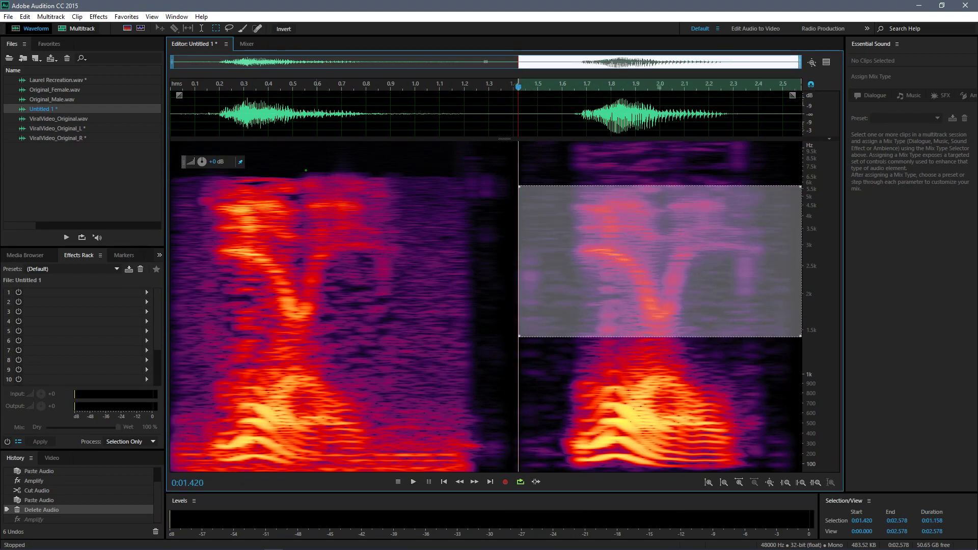
left_click_drag(216, 161, 232, 159)
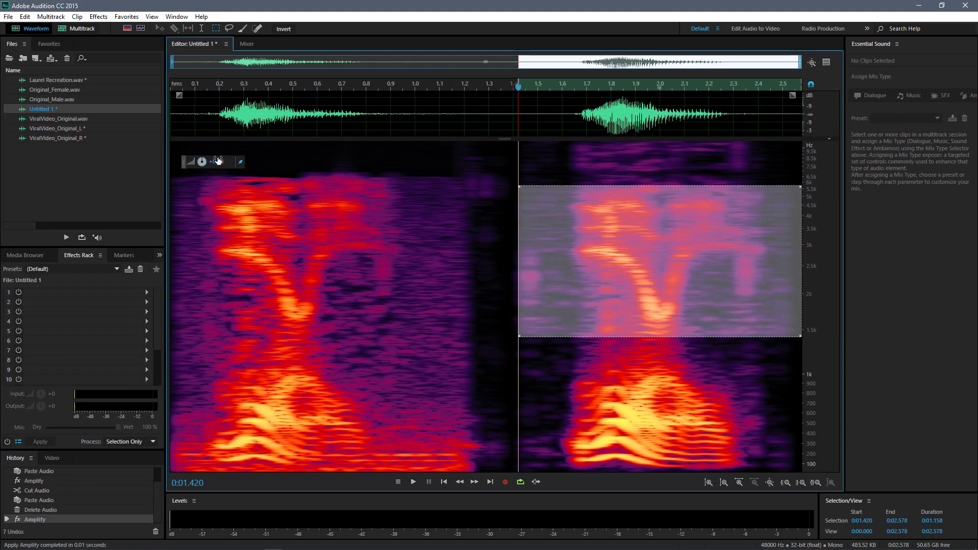
left_click(277, 281)
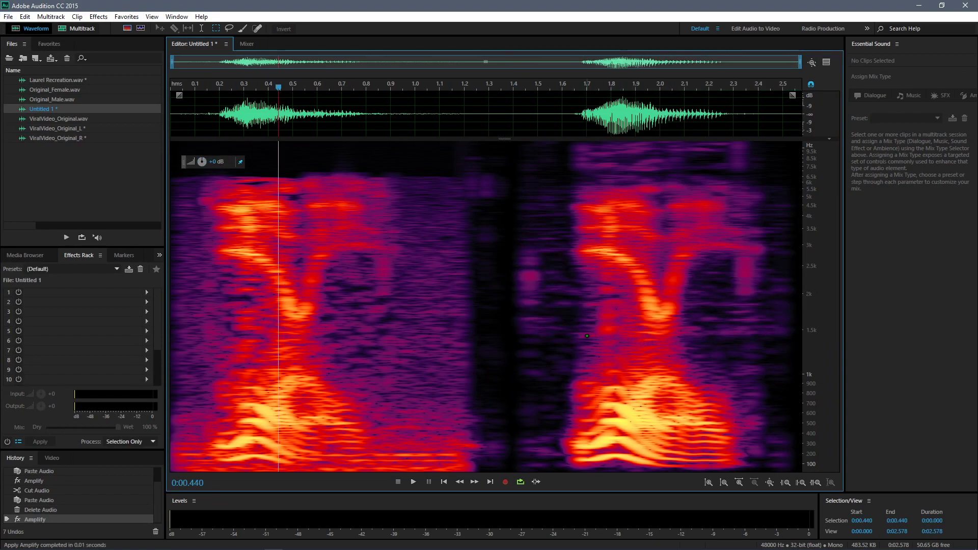
Slightly boost the second word's 1–1.5 kHz band and play the whole clip.
left_click_drag(587, 336, 719, 369)
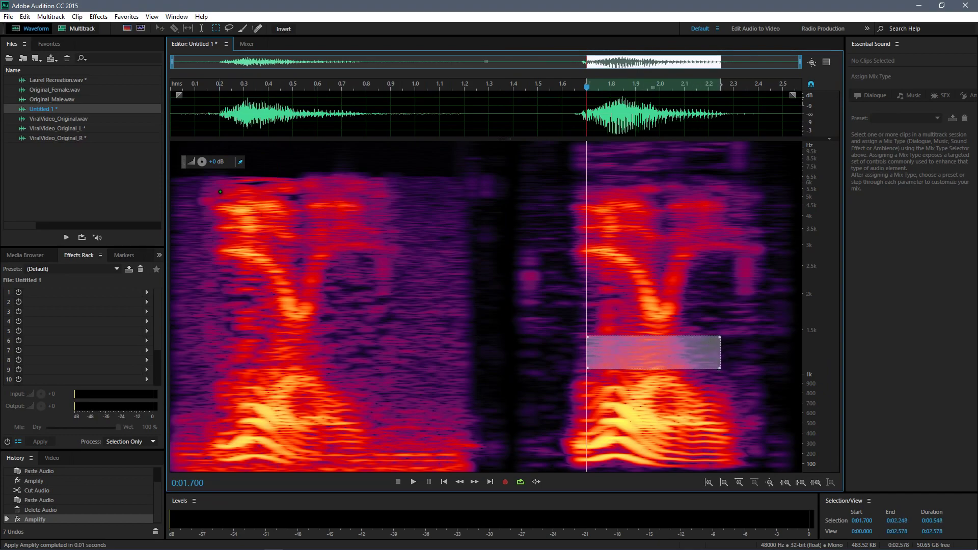
left_click_drag(217, 161, 218, 162)
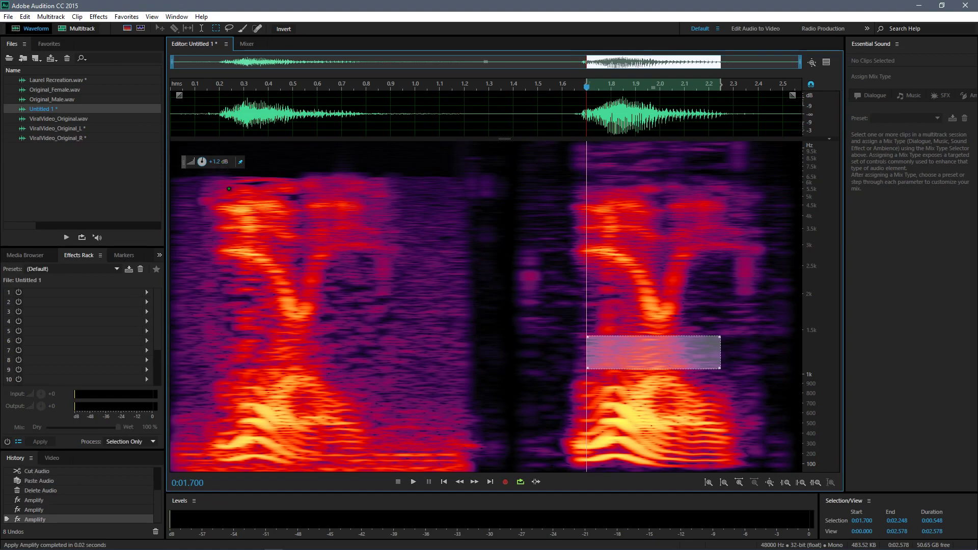
left_click(238, 222)
left_click(182, 265)
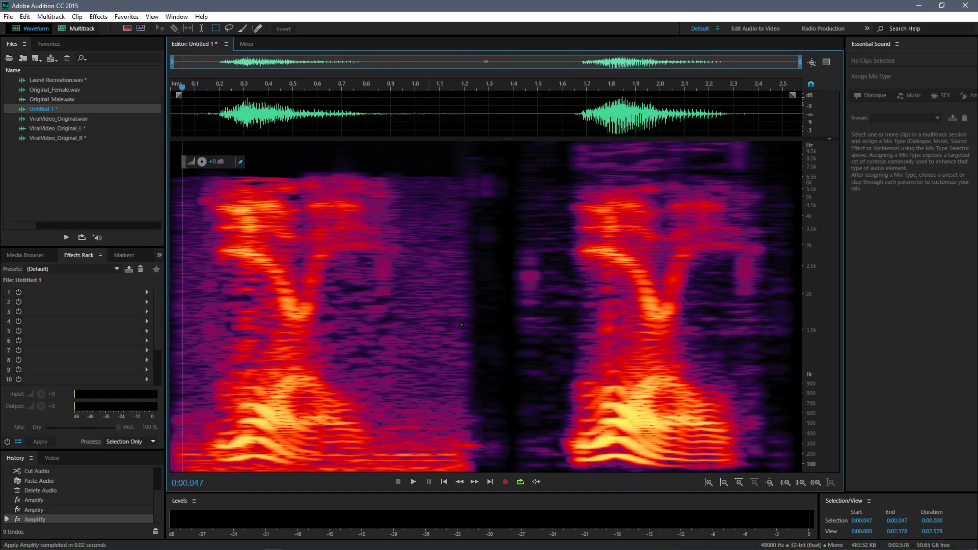
key("space")
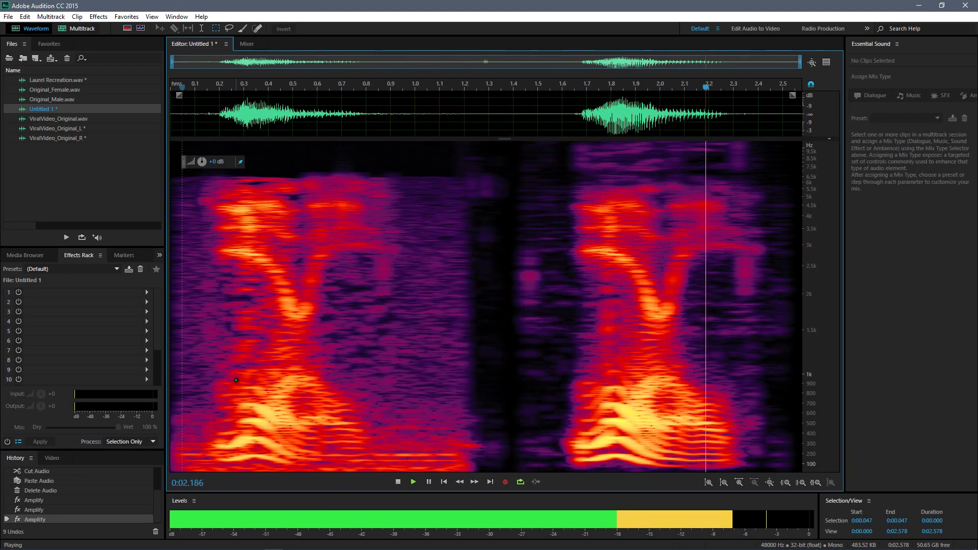
key("space")
Cut the second word's low frequencies by 9.6 dB and replay from the start.
left_click_drag(537, 358, 801, 472)
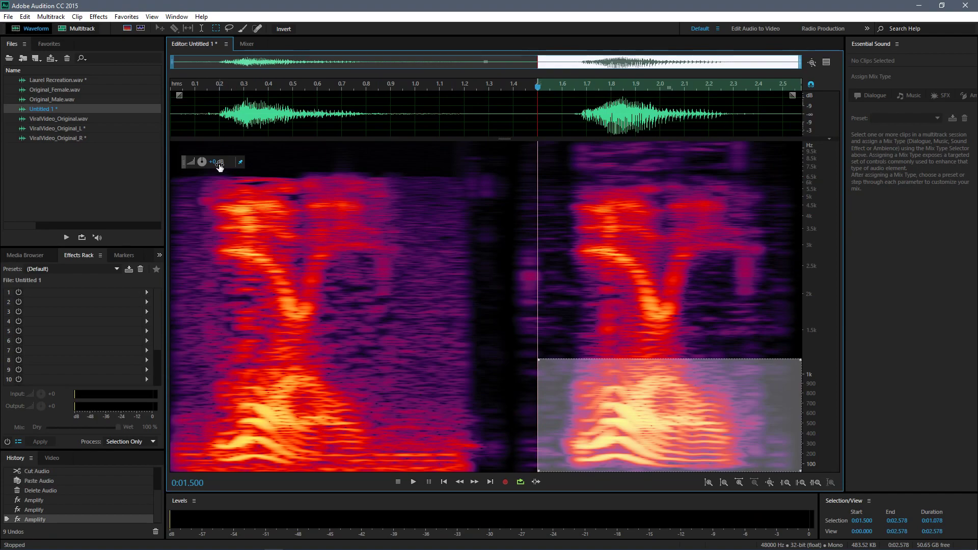
left_click_drag(202, 162, 202, 163)
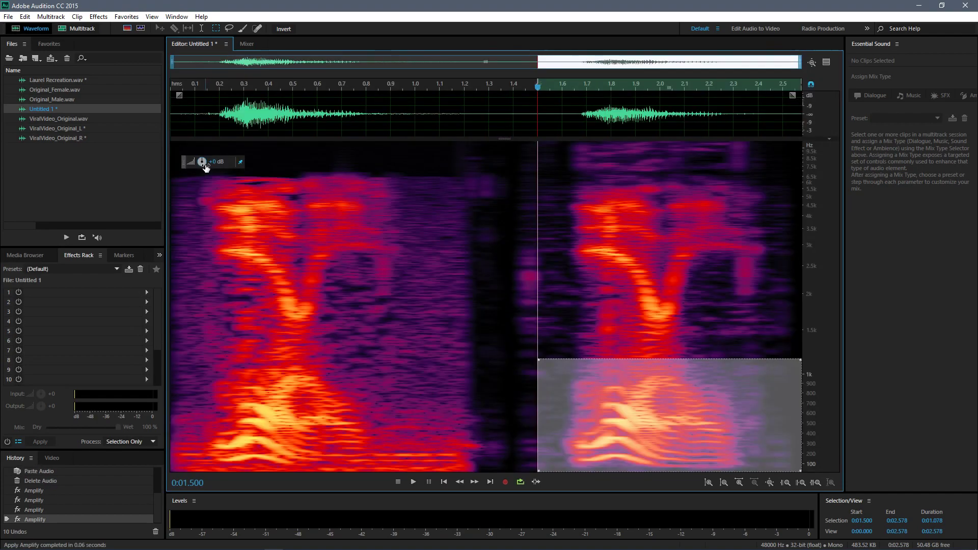
left_click(394, 293)
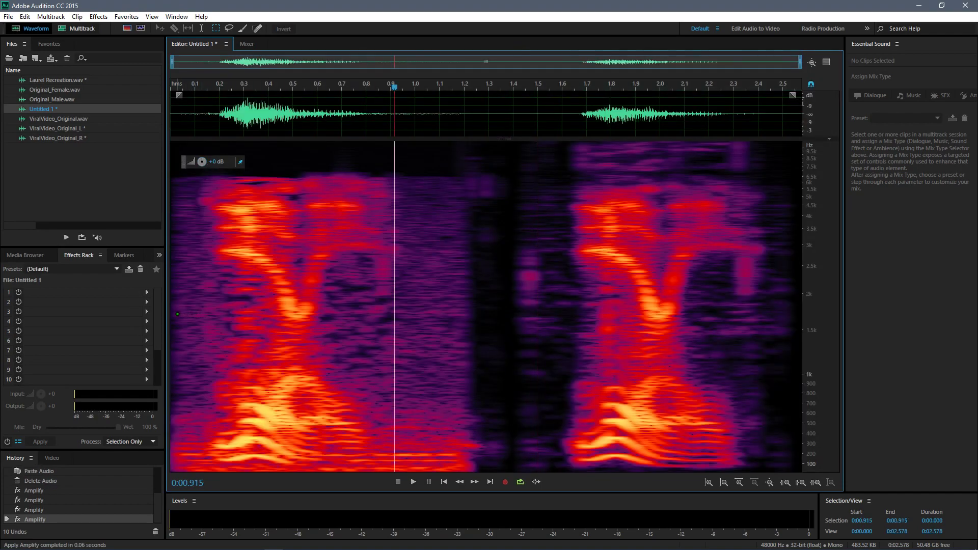
left_click(177, 314)
key("space")
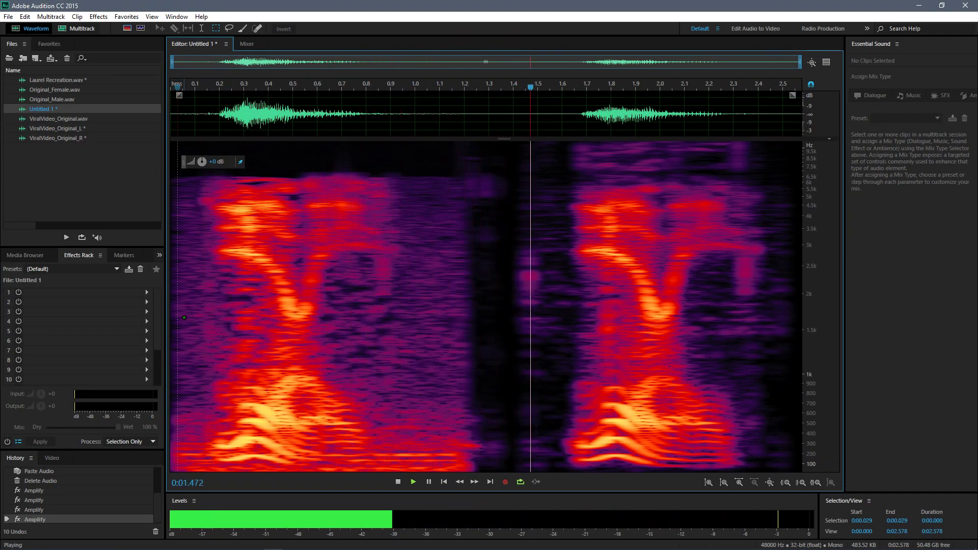
left_click(195, 313)
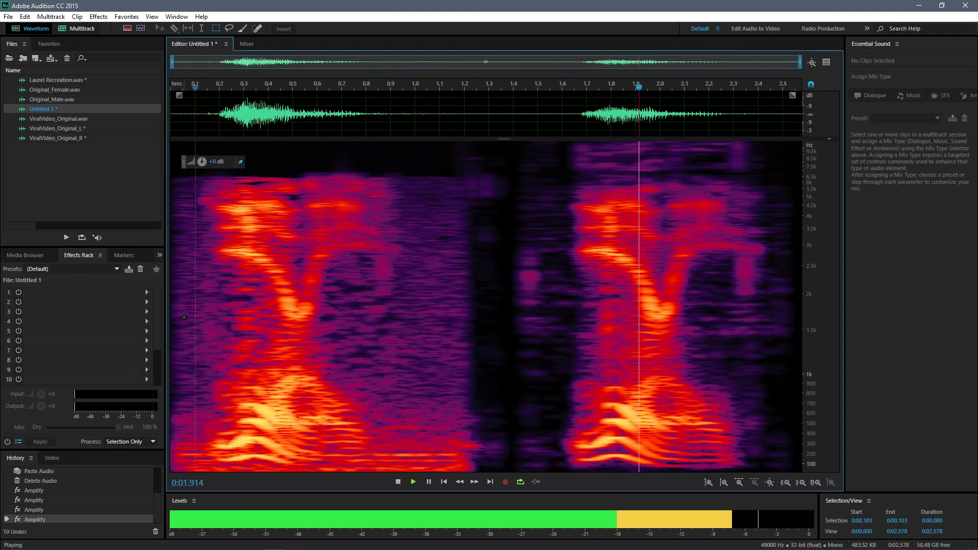
left_click(194, 280)
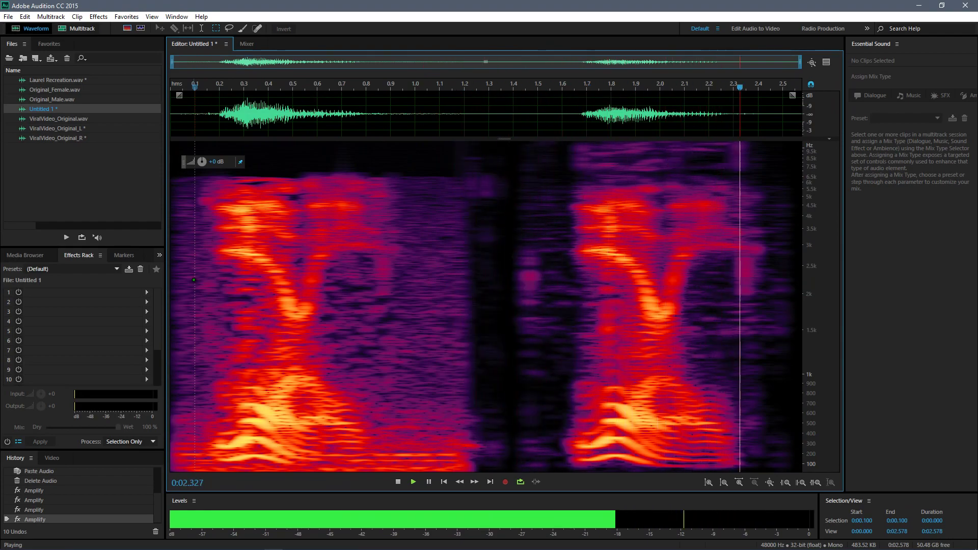
key("space")
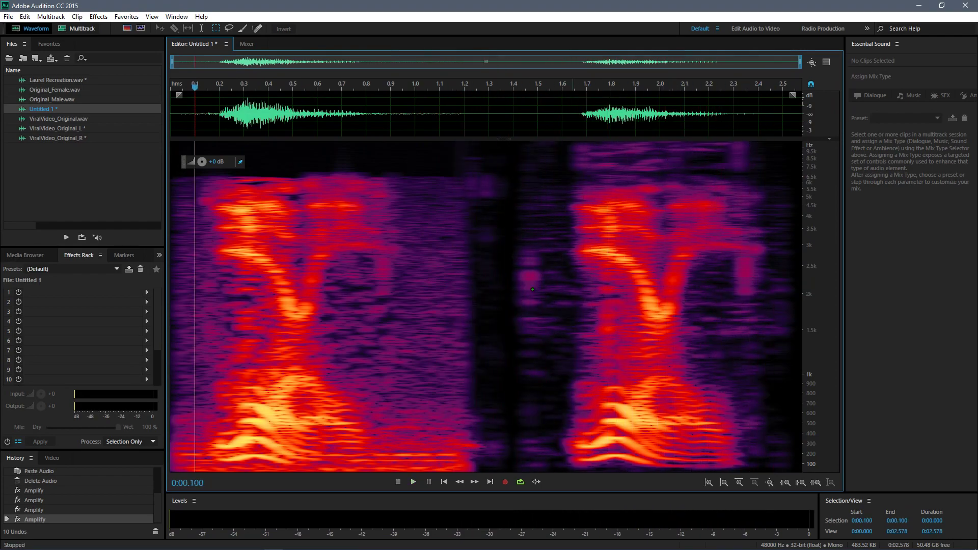
key("space")
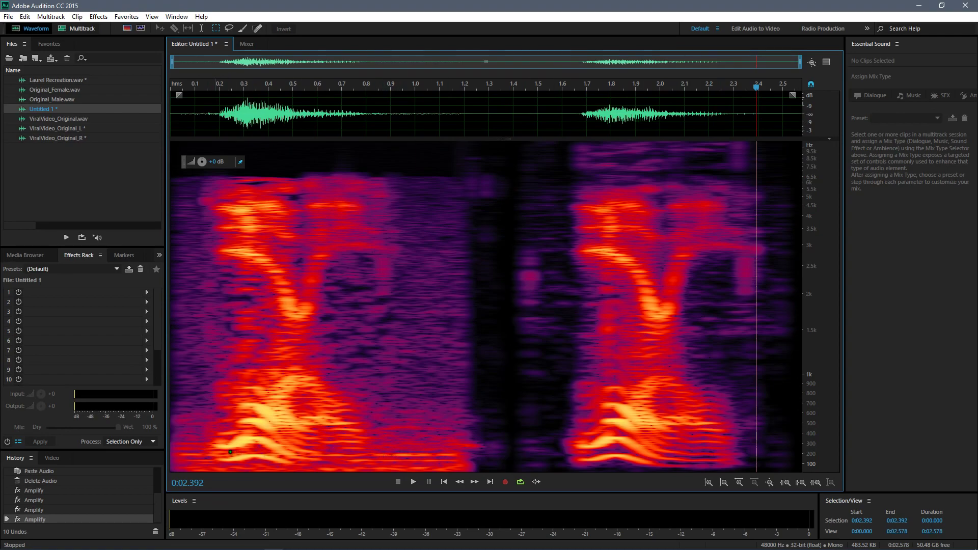
Box low-band regions after the first word and at the clip's end, extending over the first word.
left_click_drag(387, 457, 453, 462)
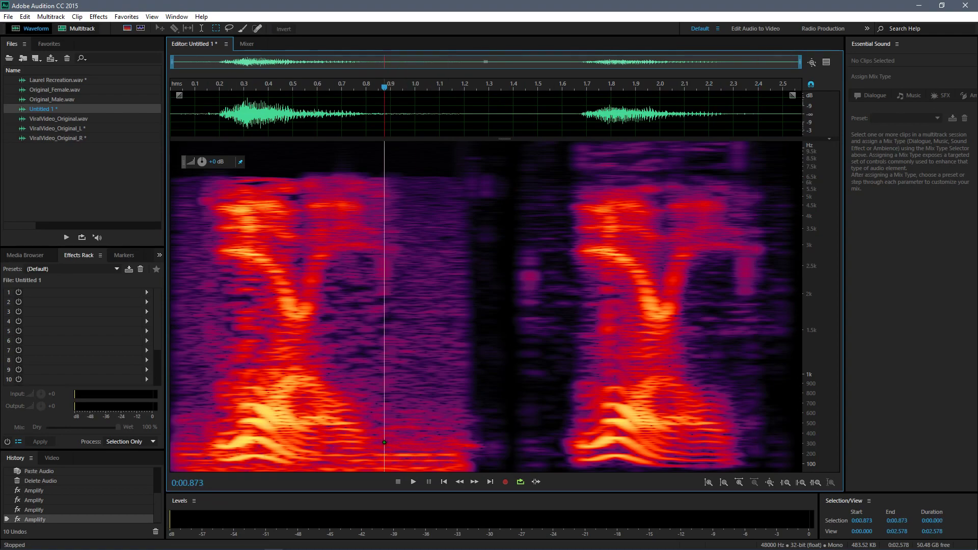
left_click_drag(377, 445, 483, 478)
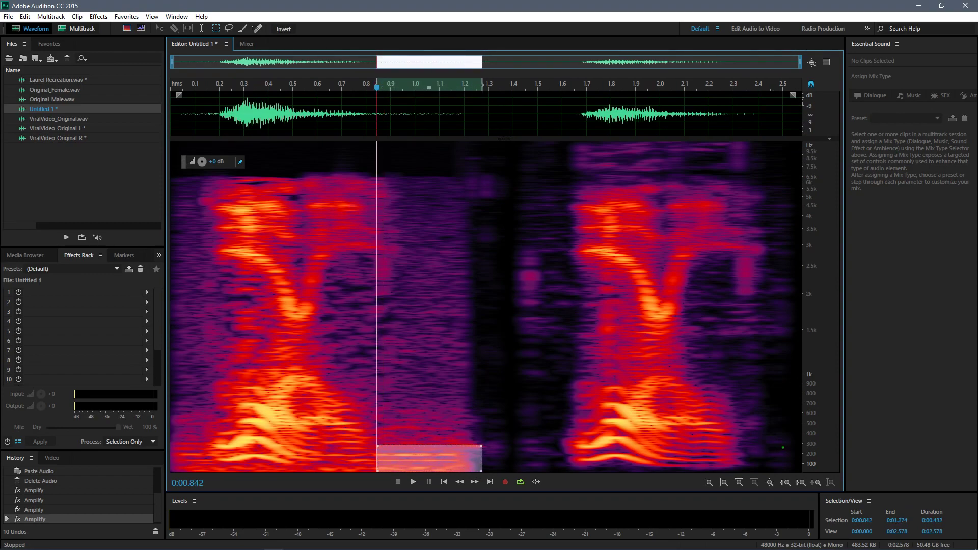
left_click_drag(741, 448, 839, 483)
left_click(787, 448)
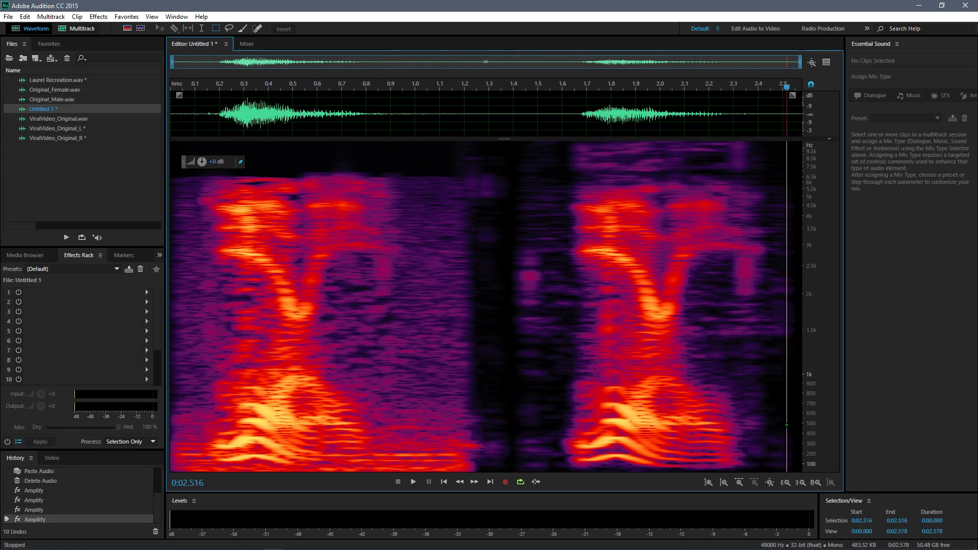
left_click_drag(751, 443, 802, 469)
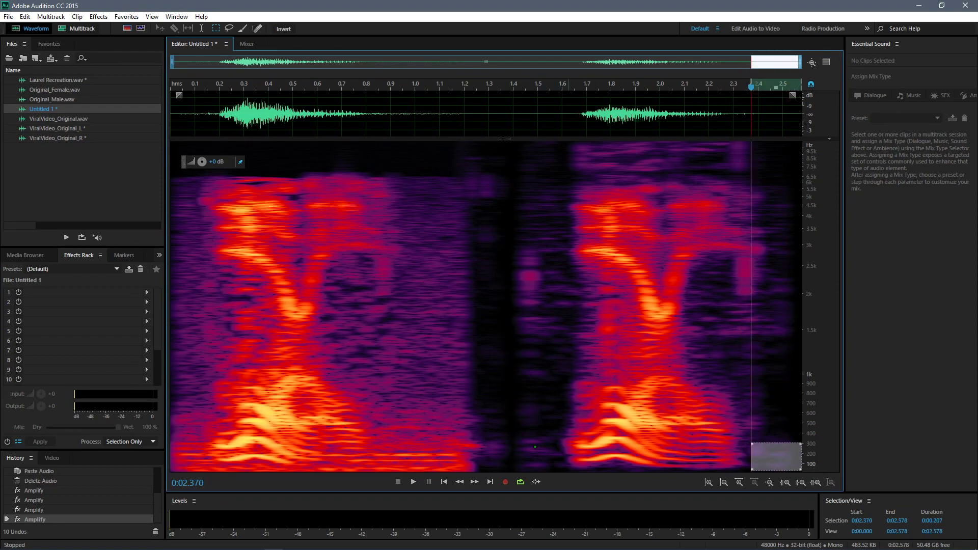
left_click(452, 448)
left_click_drag(375, 449, 485, 472)
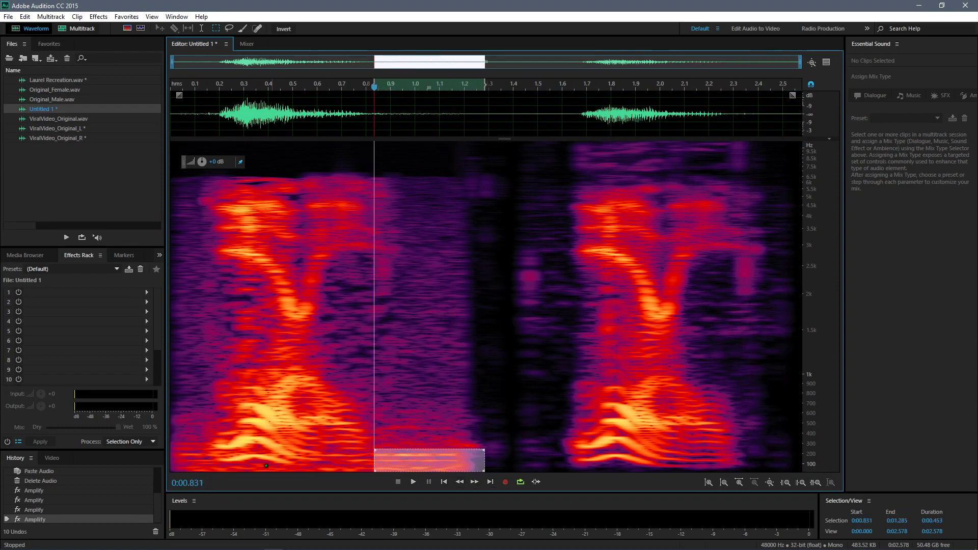
left_click_drag(173, 449, 171, 472)
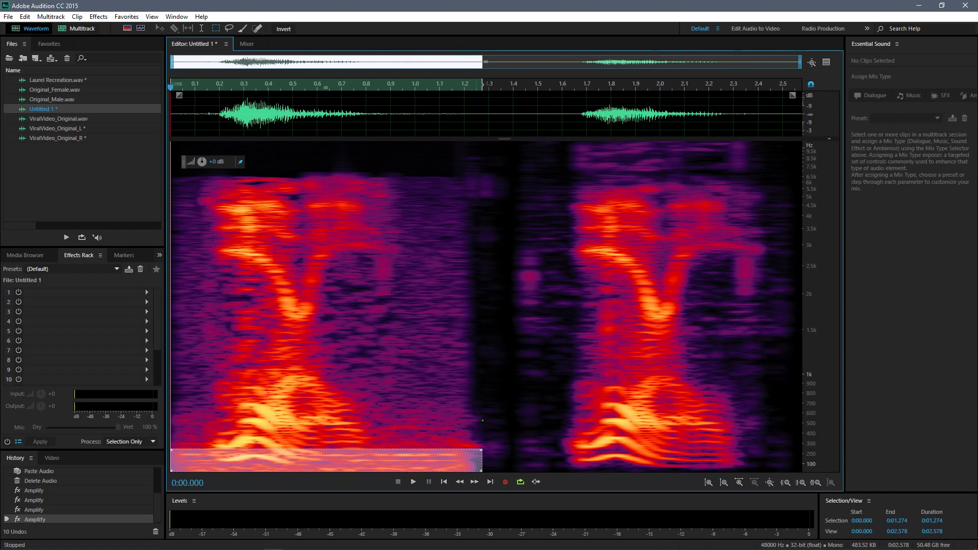
Switch the spectrogram to a scale topping out near 10 kHz and time-select the first word.
left_click(452, 305)
left_click_drag(175, 107, 100, 113)
left_click(478, 116)
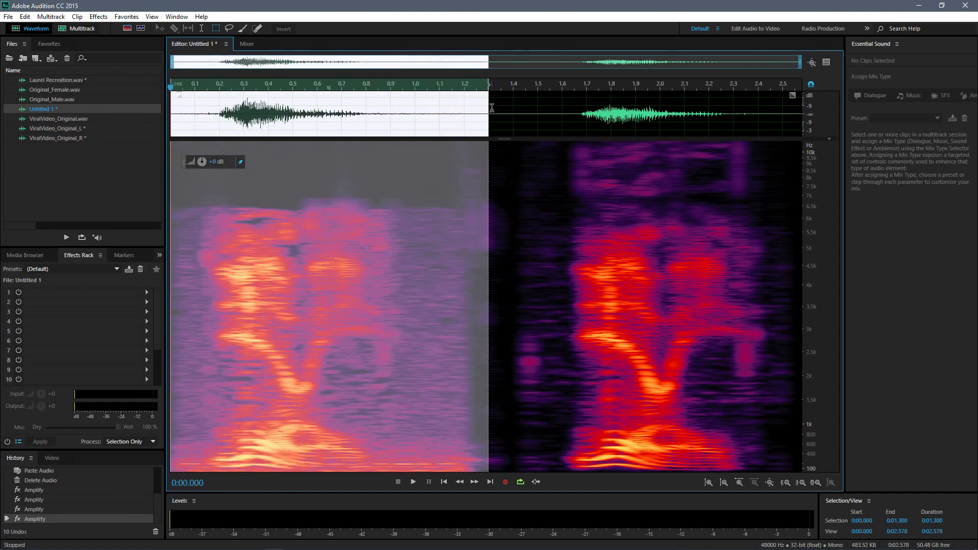
left_click_drag(506, 108, 866, 111)
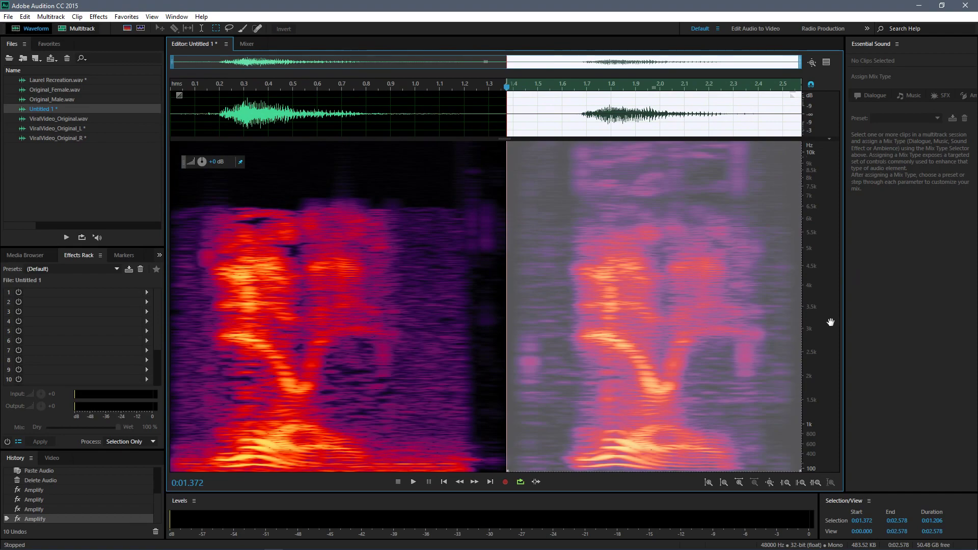
left_click(475, 359)
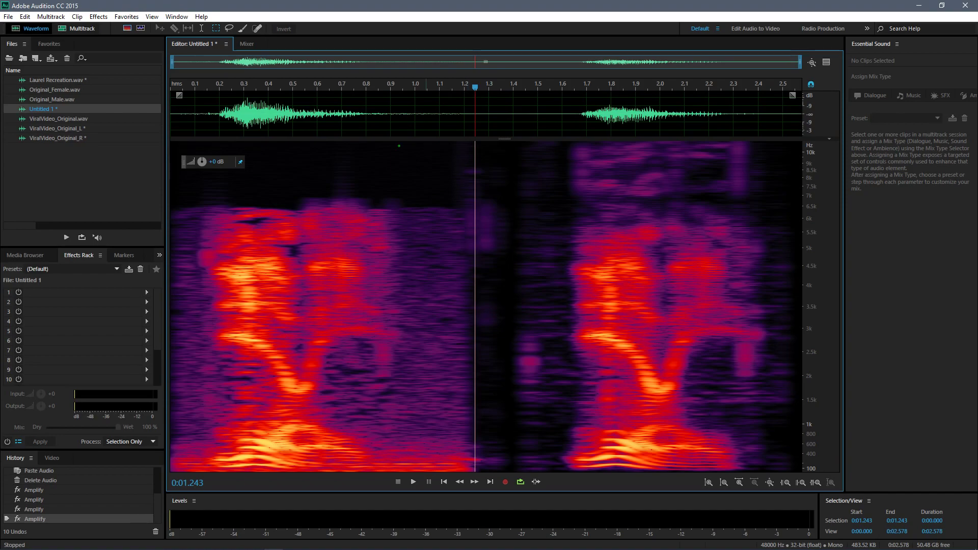
Open Laurel Recreation.wav, play it from the start, then reposition the playhead.
double_click(60, 80)
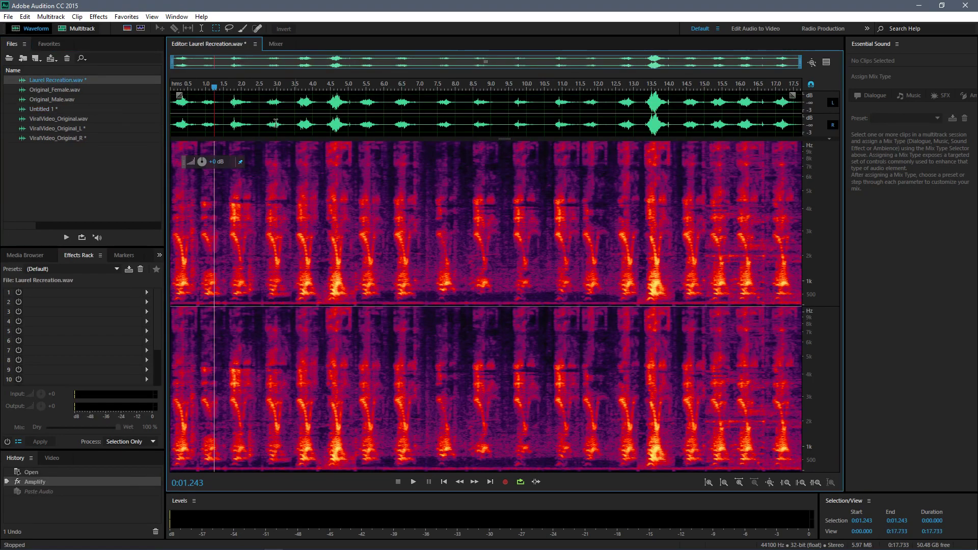
left_click_drag(217, 91, 171, 87)
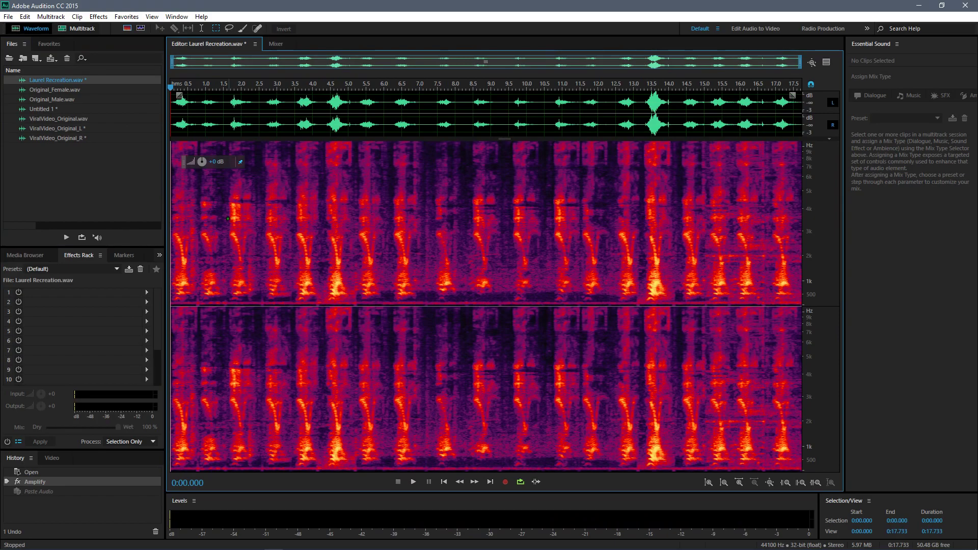
key("space")
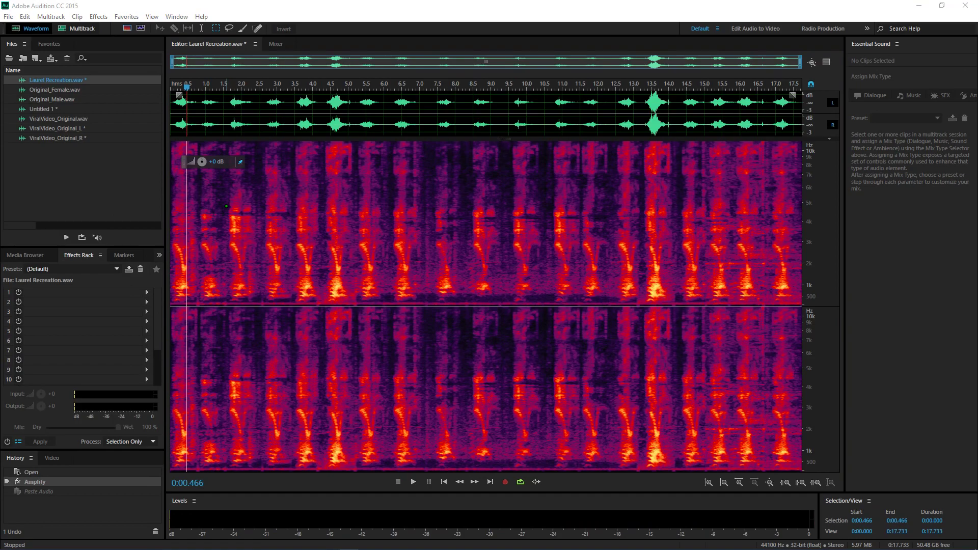
left_click(198, 110)
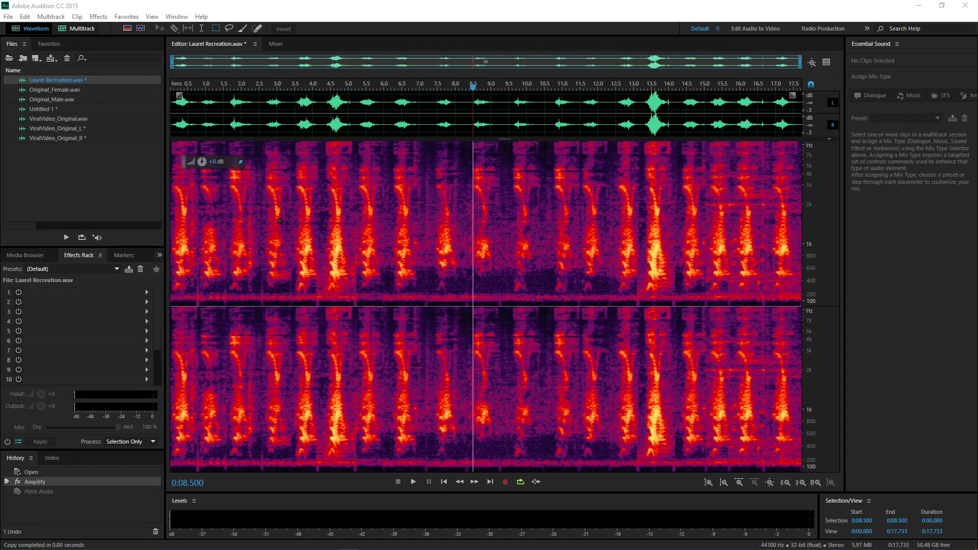
Open ViralVideo_Original_L and try time selections of 0–2.082 s, 2.100 s–end and 0–0.975 s.
left_click(56, 129)
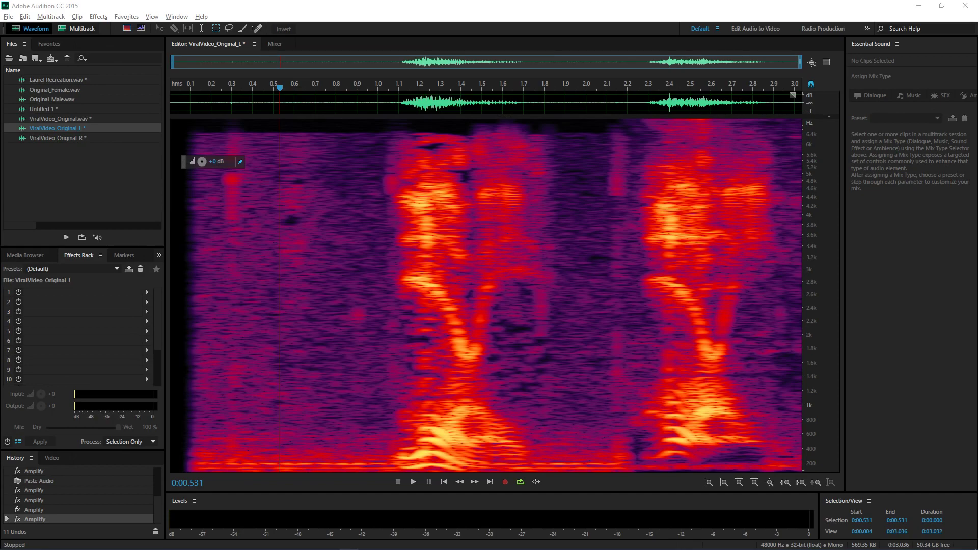
left_click_drag(603, 101, 168, 102)
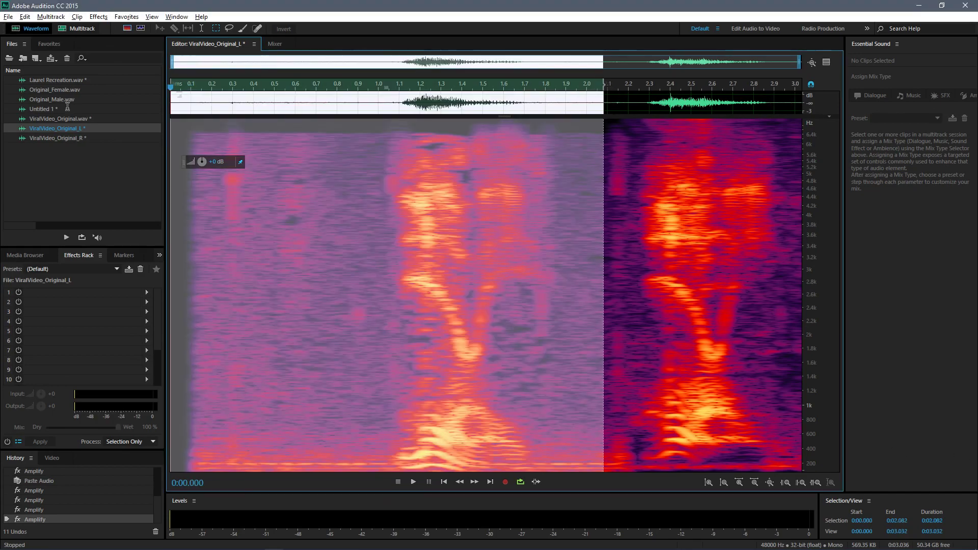
left_click_drag(606, 204, 802, 204)
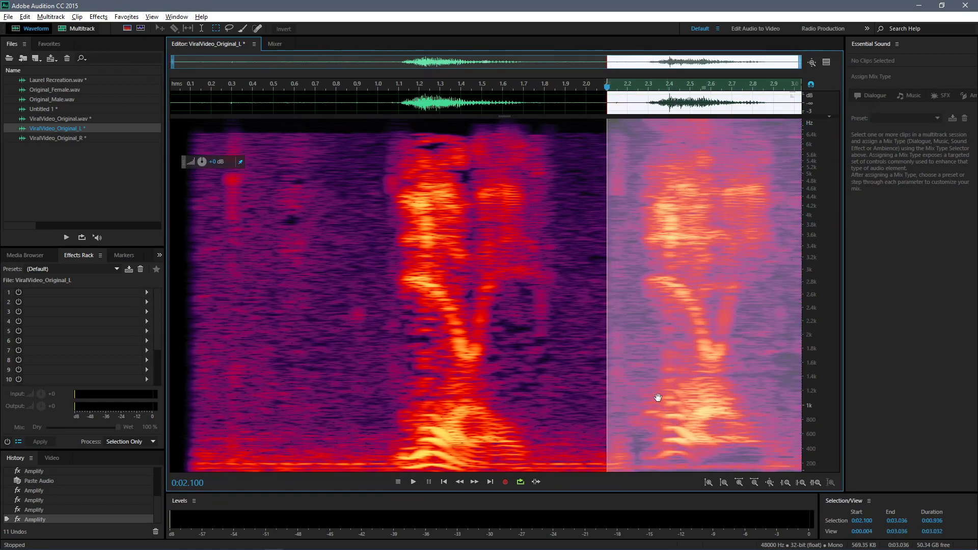
left_click(586, 361)
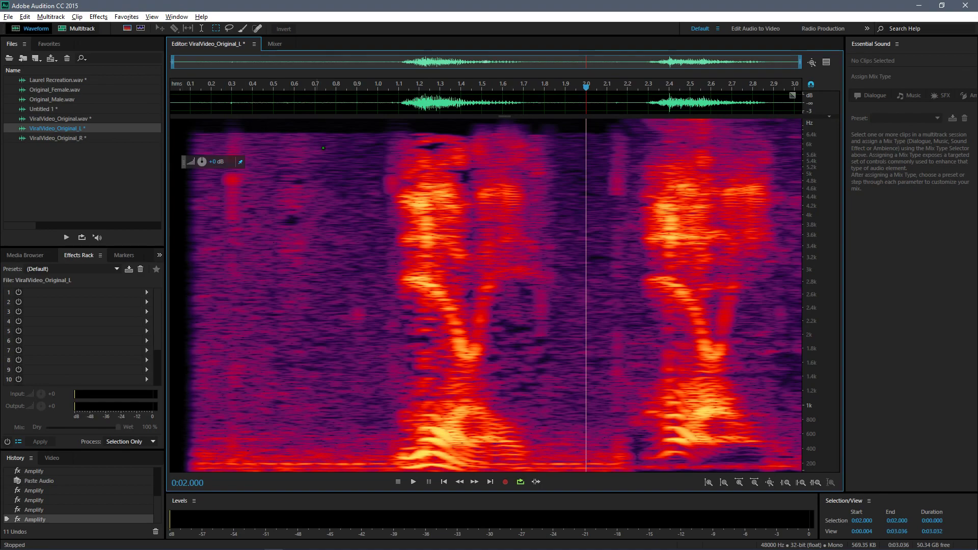
left_click_drag(375, 105, 173, 105)
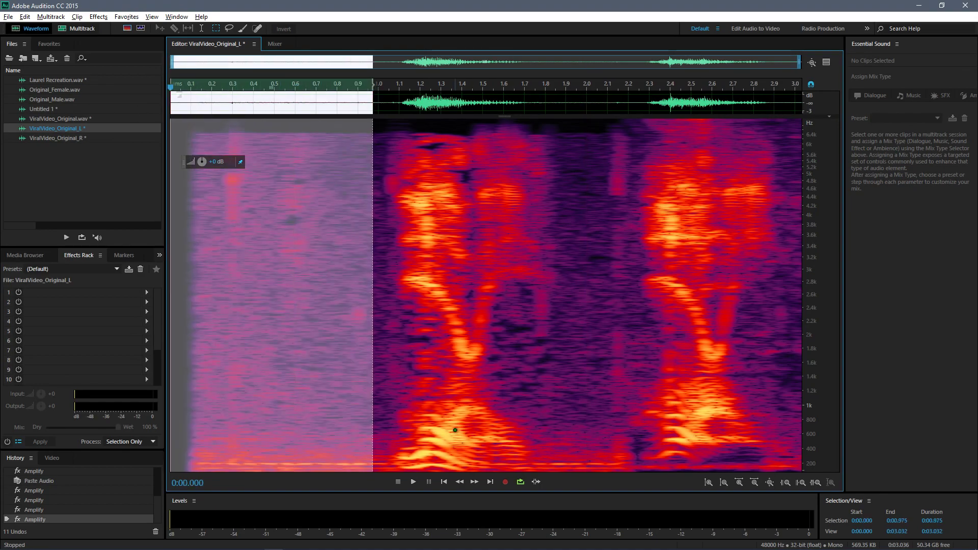
Box low-frequency regions of the clip and of the second word.
left_click_drag(391, 453, 800, 470)
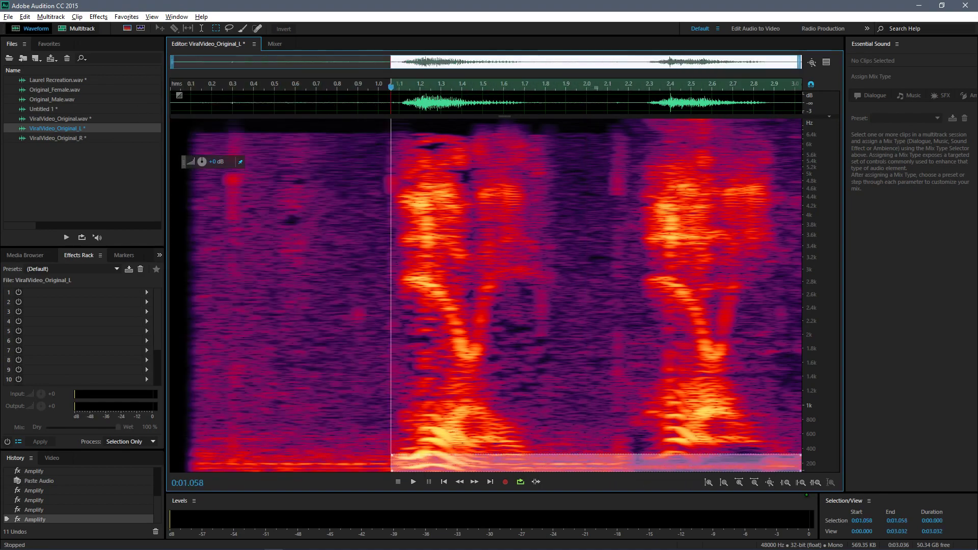
left_click(732, 430)
left_click_drag(636, 462, 803, 463)
left_click(336, 461)
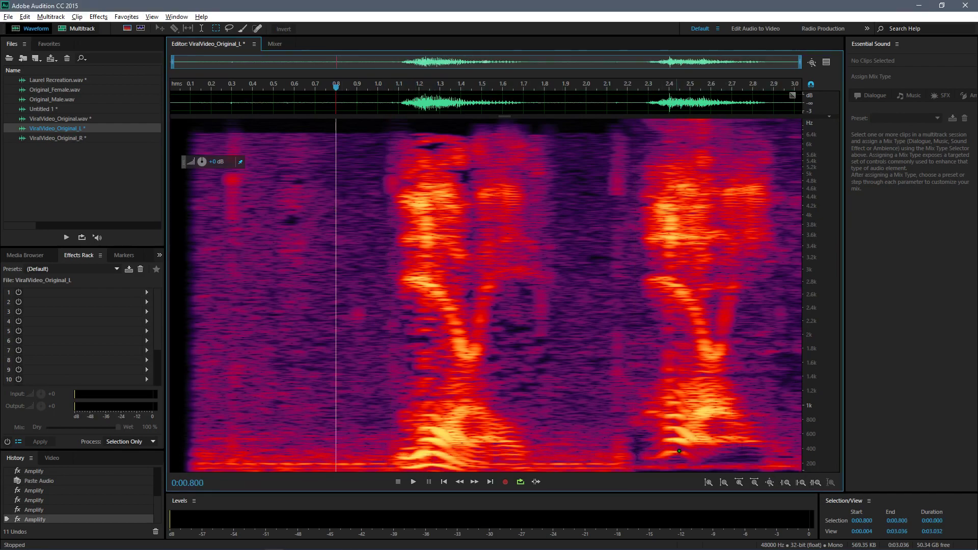
left_click_drag(635, 458, 819, 456)
left_click(618, 457)
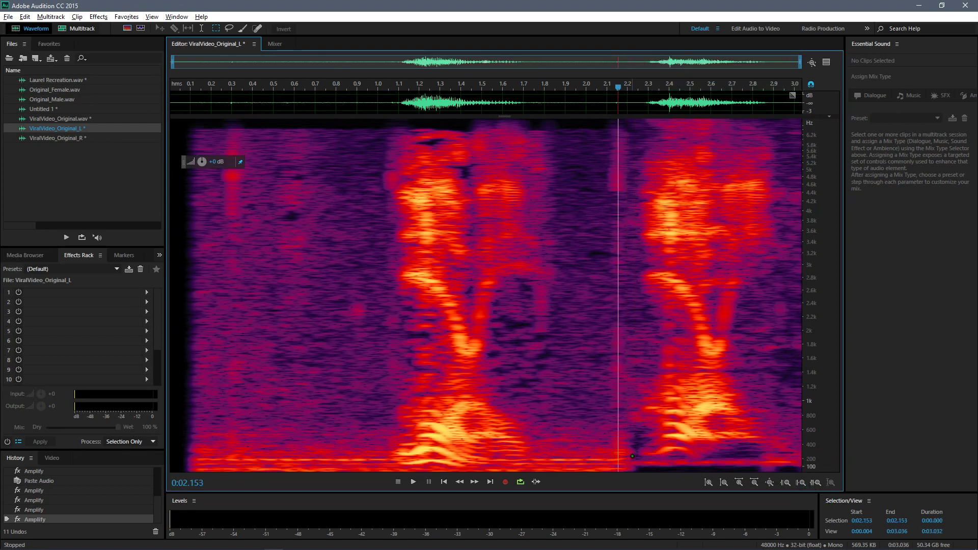
Box the 100–200 Hz band from about 2.2 s to the end, then a thin band from 2.44–3.0 s.
left_click_drag(632, 455, 802, 471)
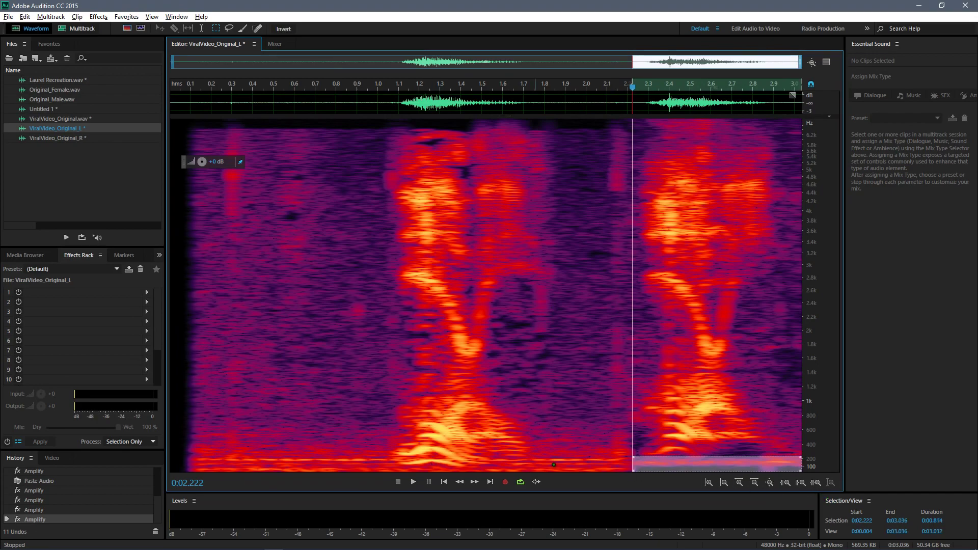
left_click_drag(627, 458, 815, 479)
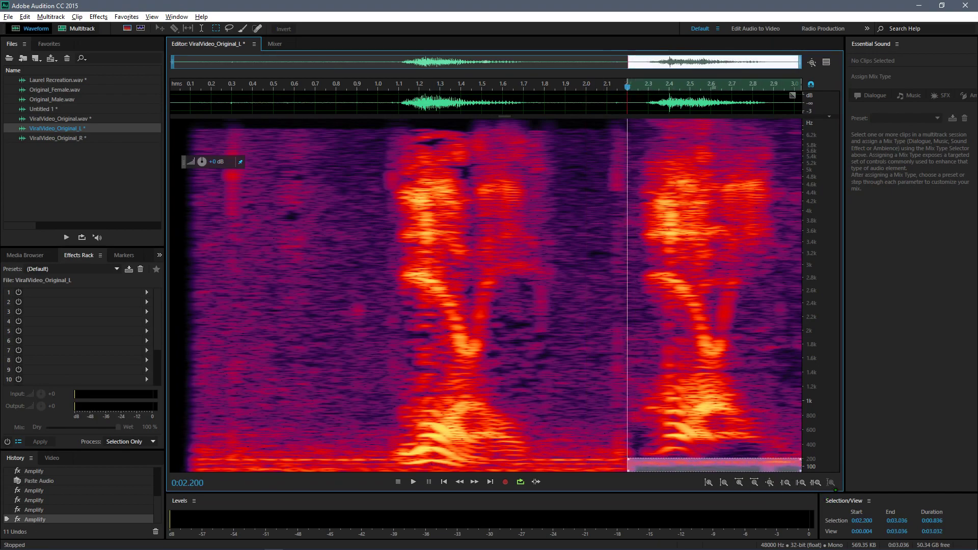
left_click_drag(633, 453, 801, 472)
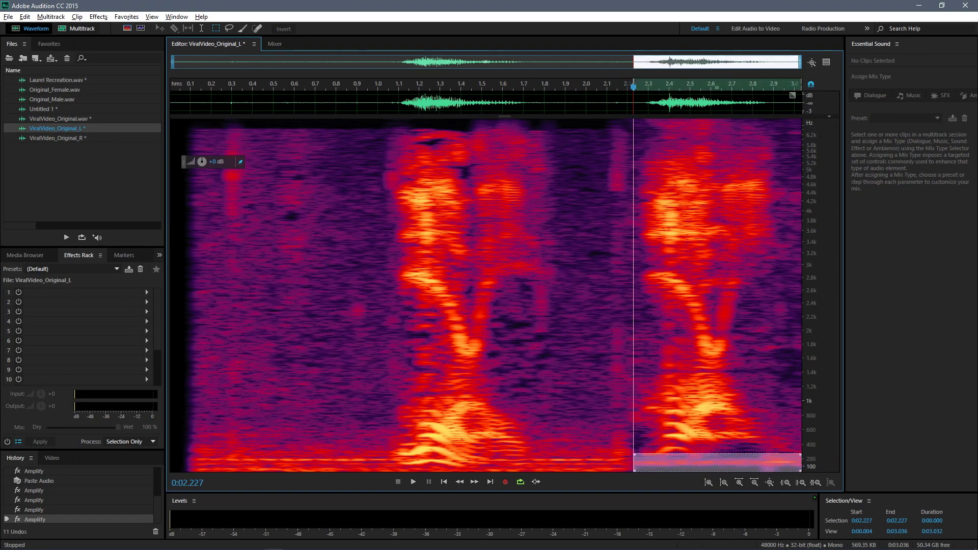
left_click(620, 453)
left_click_drag(632, 439, 810, 489)
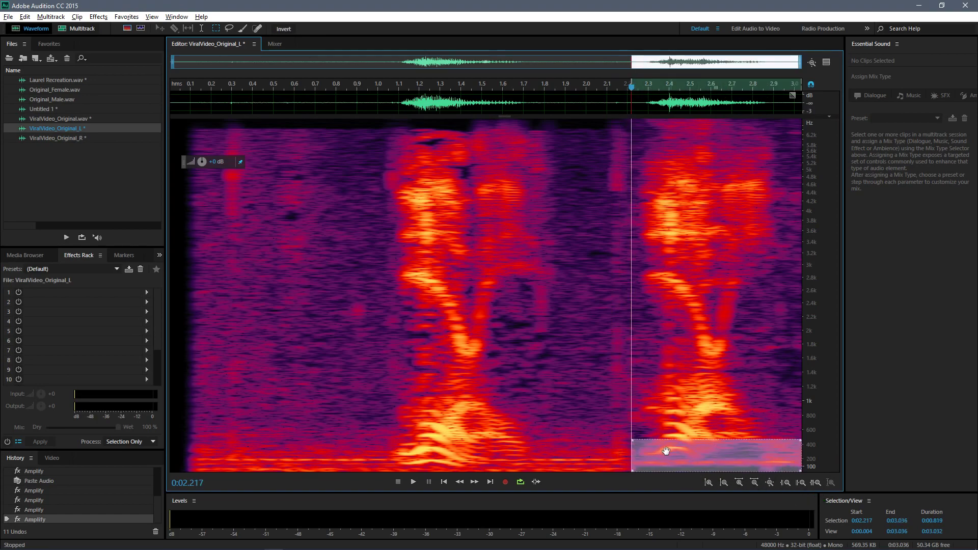
mouse_move(633, 441)
left_mouse_down()
mouse_move(744, 472)
mouse_move(804, 473)
left_mouse_up()
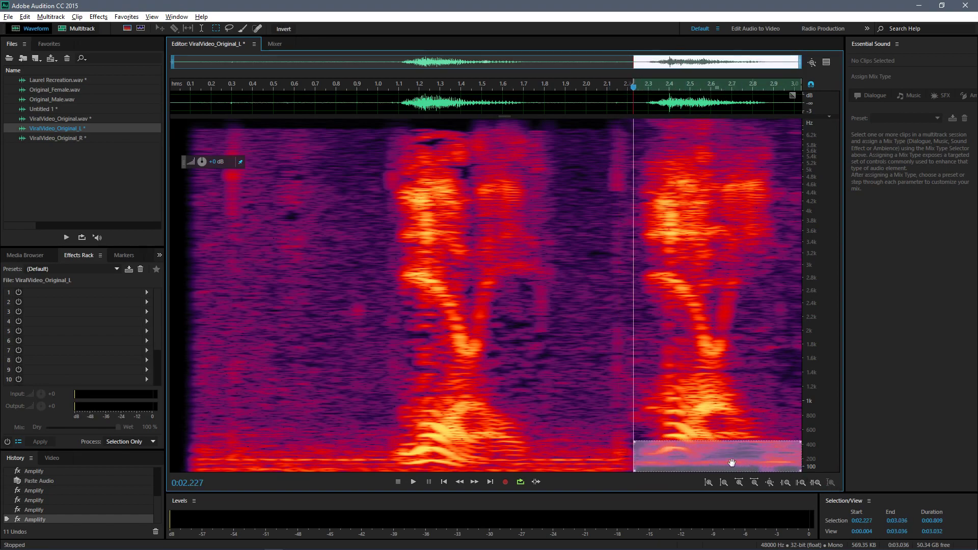
left_click(700, 458)
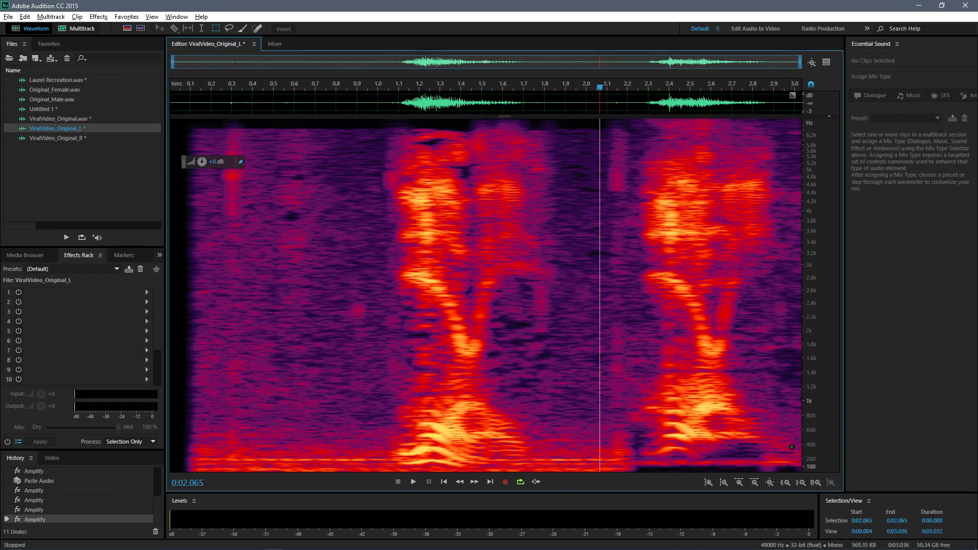
left_click_drag(792, 448, 308, 123)
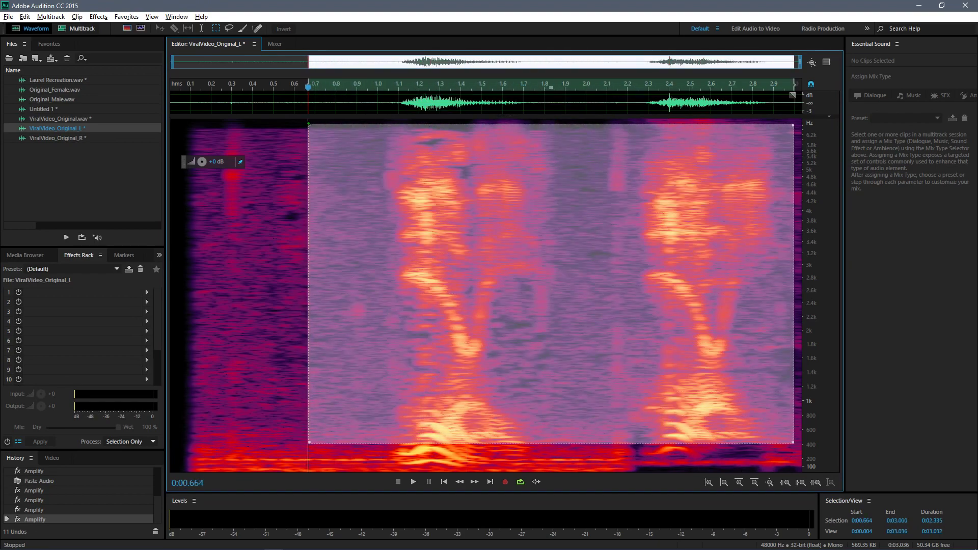
left_click(294, 162)
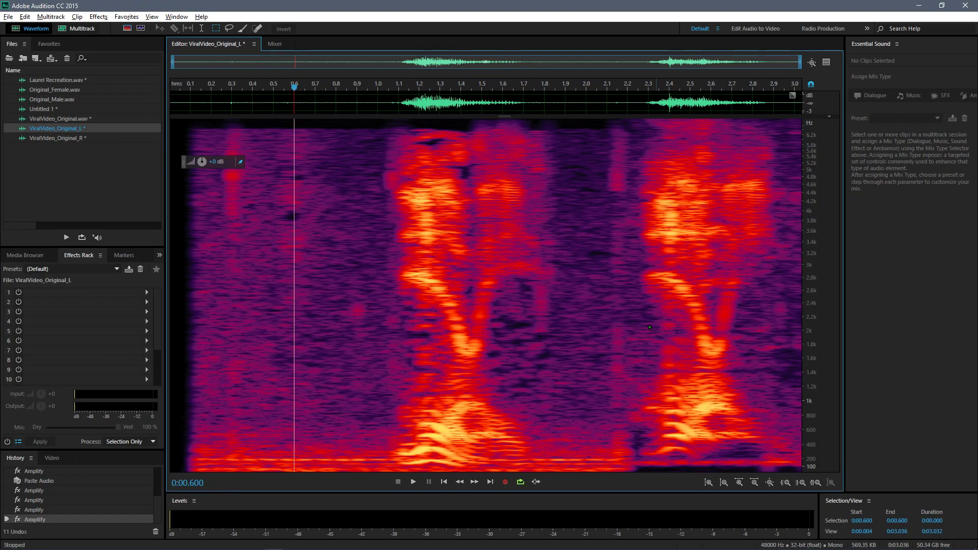
left_click_drag(378, 102, 605, 117)
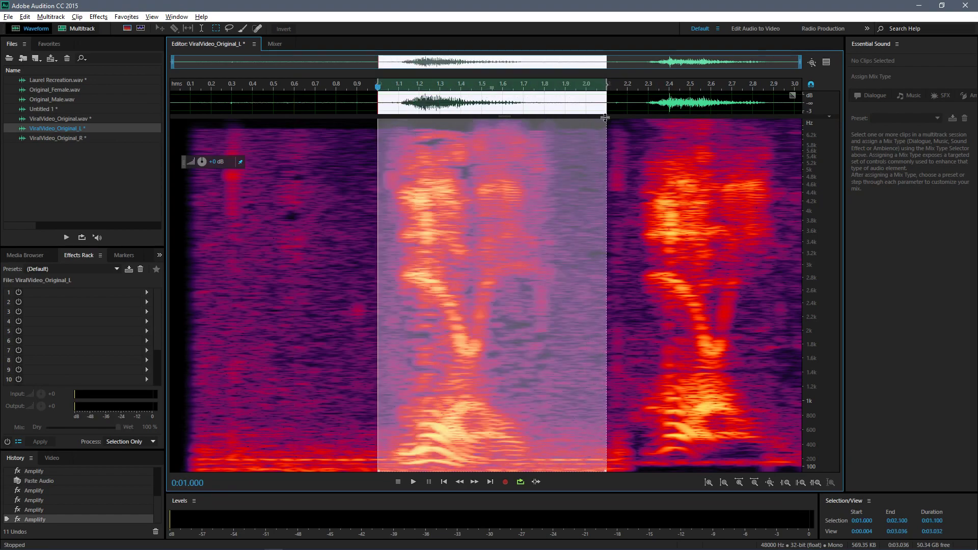
key("space")
left_click(622, 102)
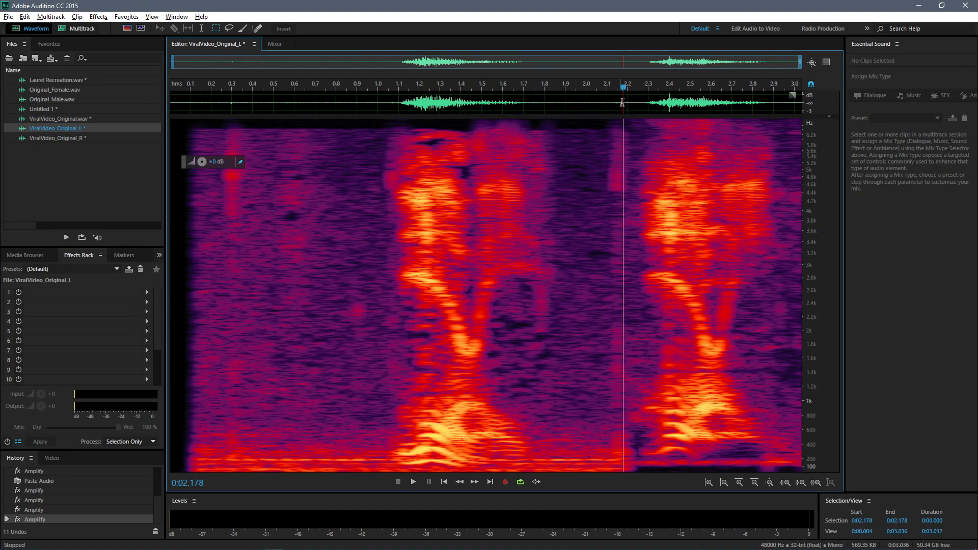
left_click_drag(621, 102, 845, 110)
key("space")
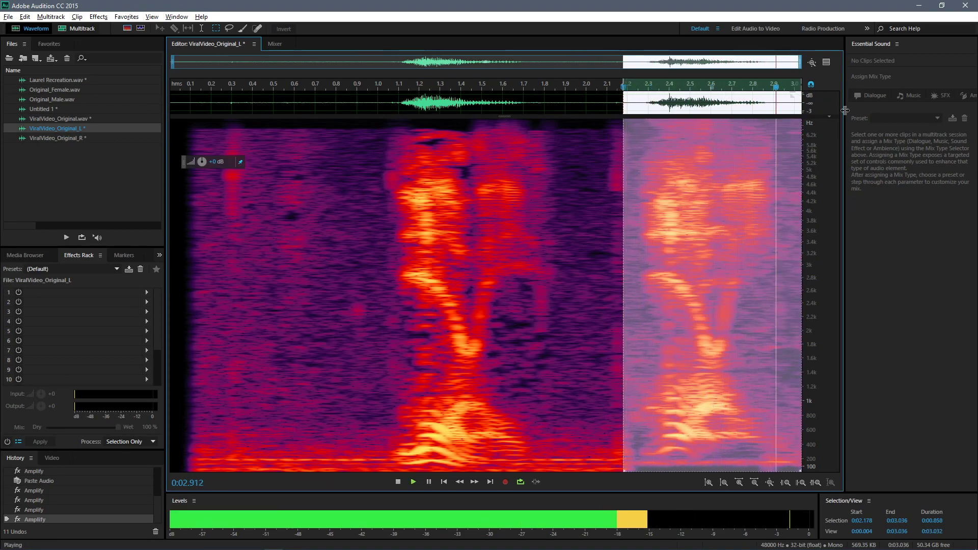
left_click(346, 277)
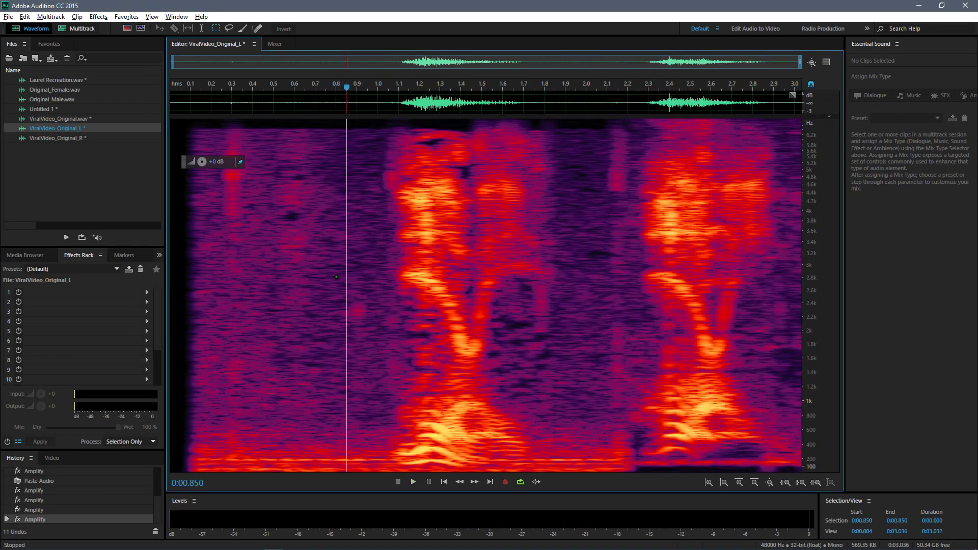
key("space")
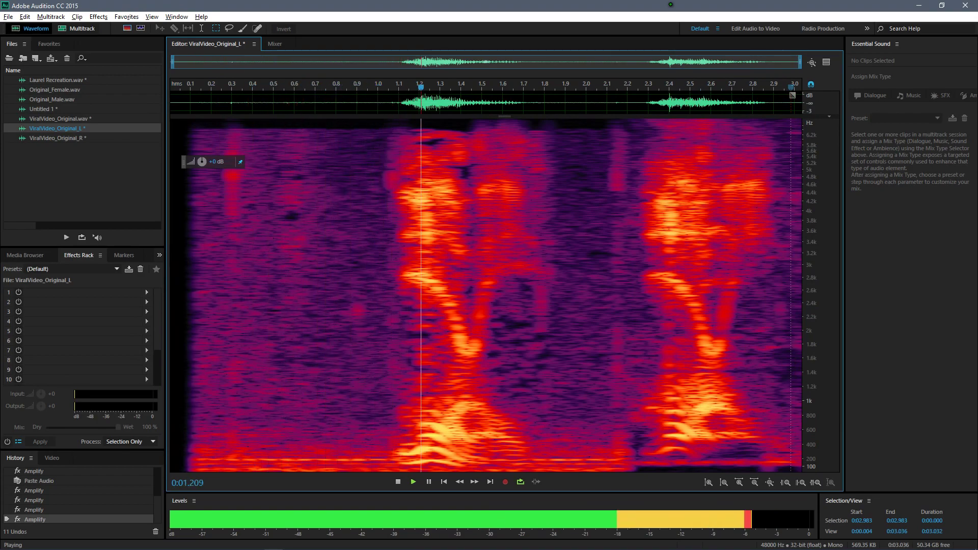
key("space")
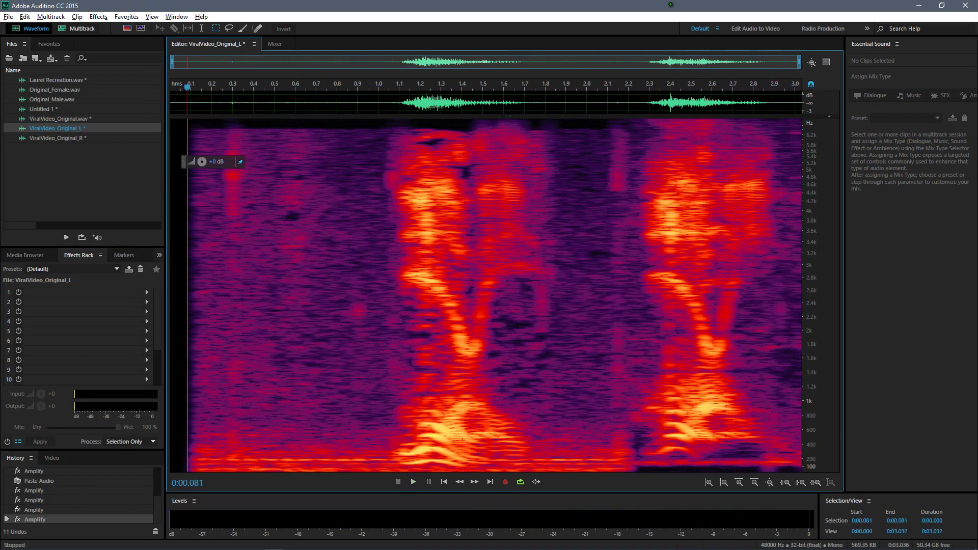
left_click(287, 336)
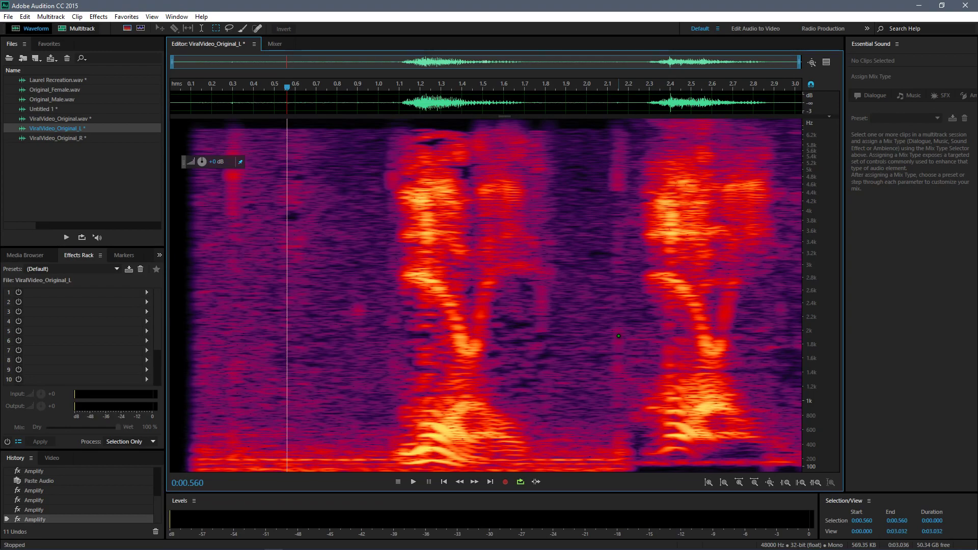
left_click_drag(618, 335, 805, 244)
key("space")
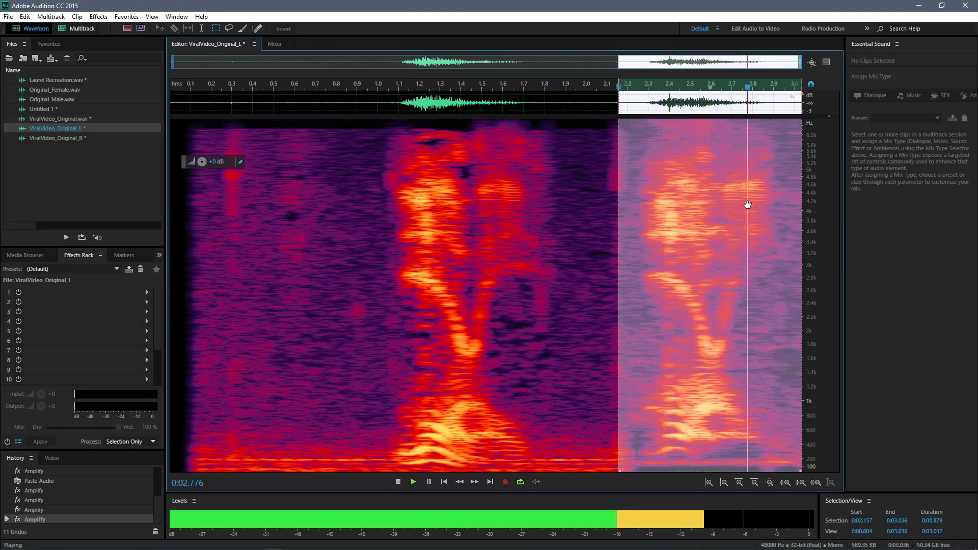
left_click(594, 152)
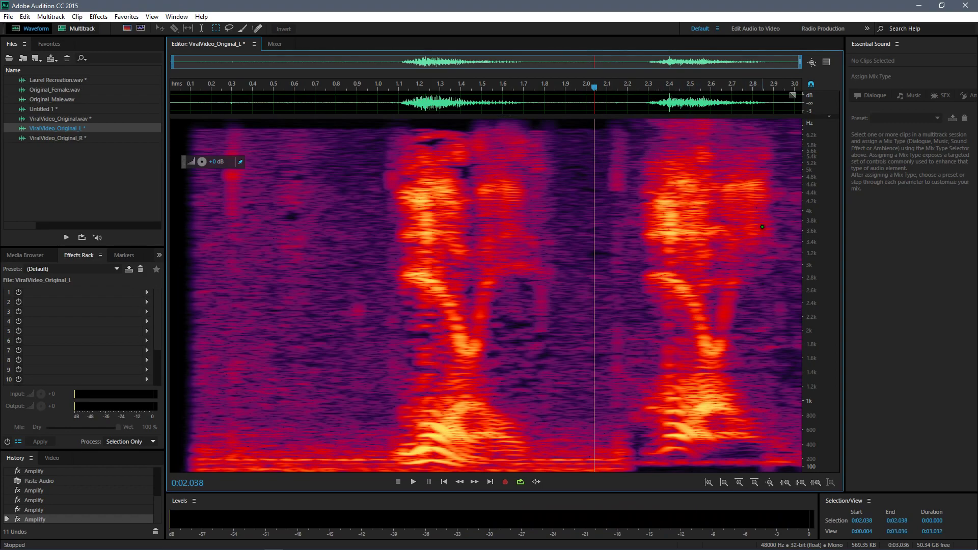
left_click(618, 139)
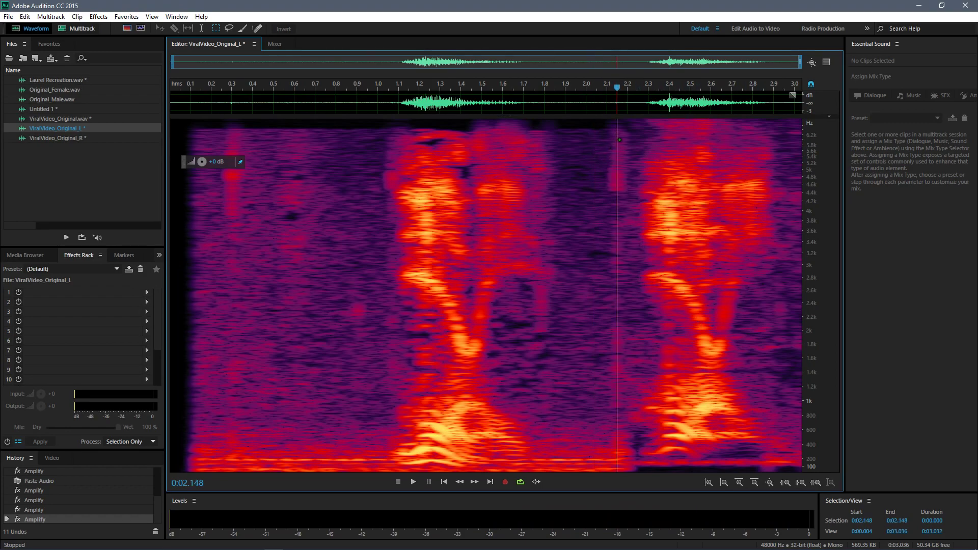
left_click_drag(618, 133, 798, 456)
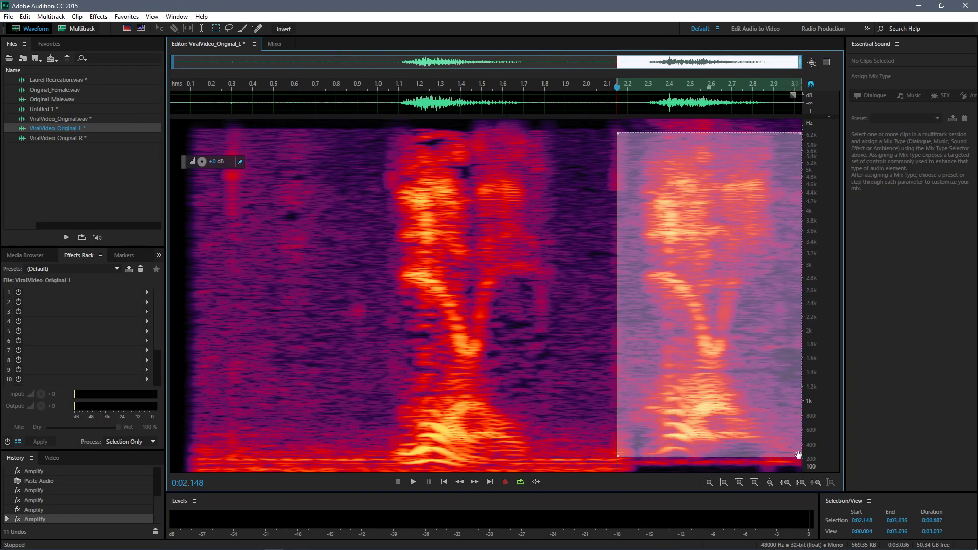